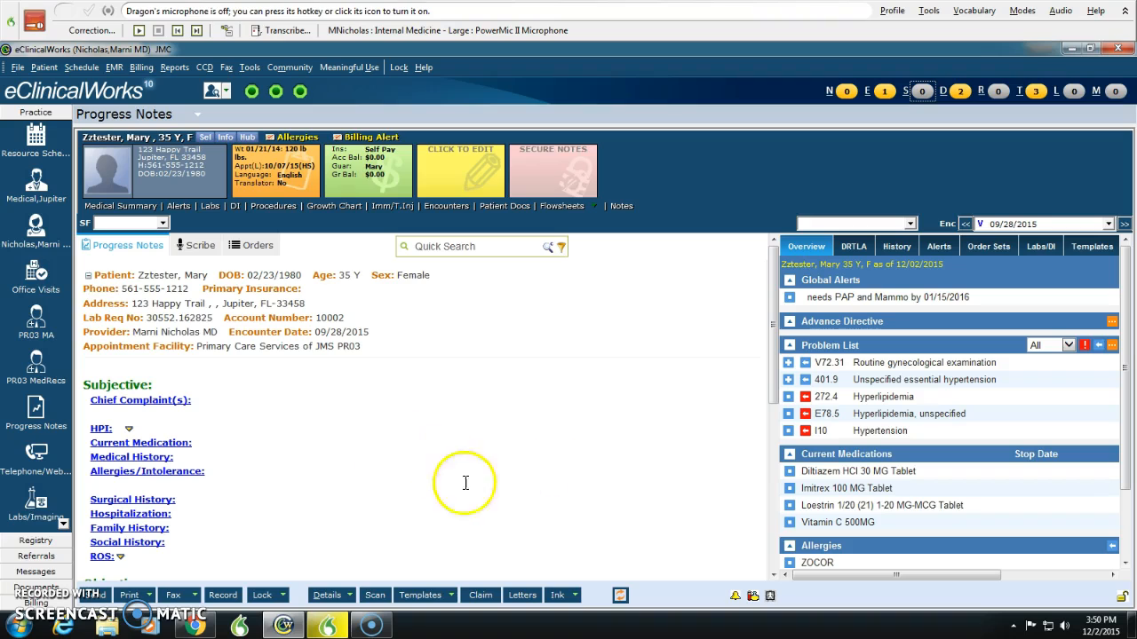
Step: Open the encounter's progress note in the Scribe view, look over its sections and inspect the HPI entry window
left_click(198, 249)
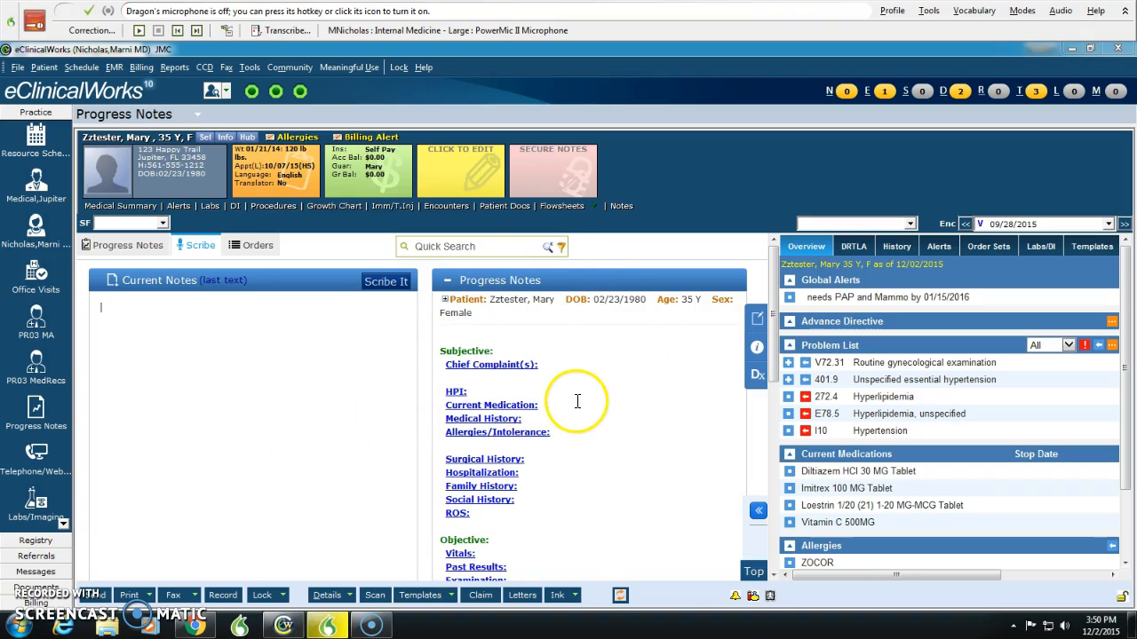
scroll(578, 417, "down", 10)
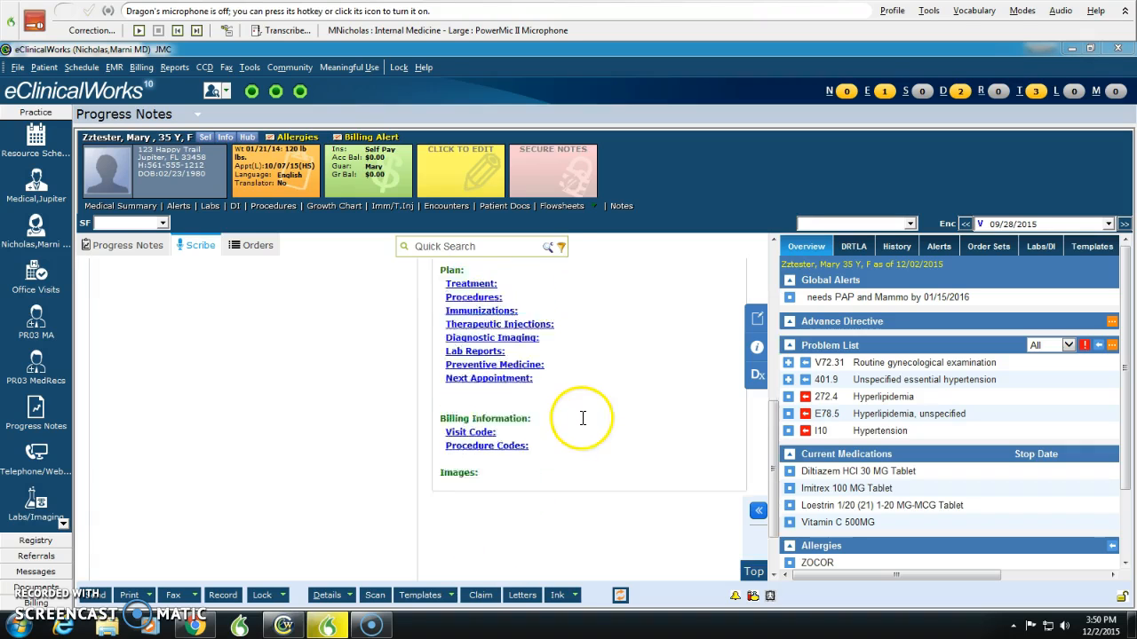
scroll(584, 425, "up", 10)
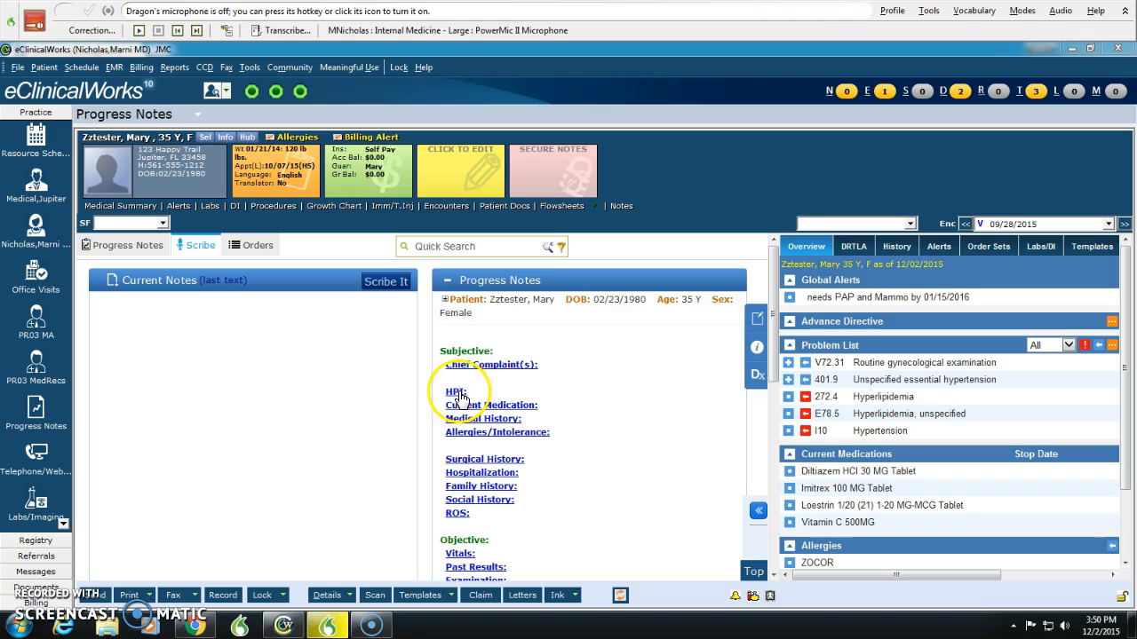
left_click(456, 393)
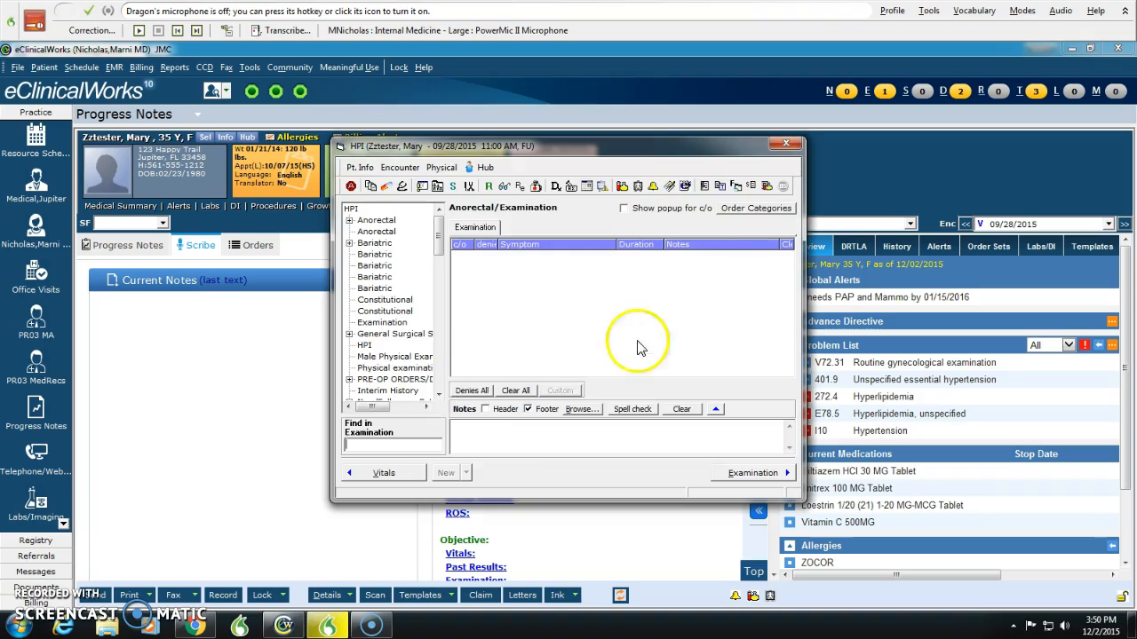
left_click(780, 146)
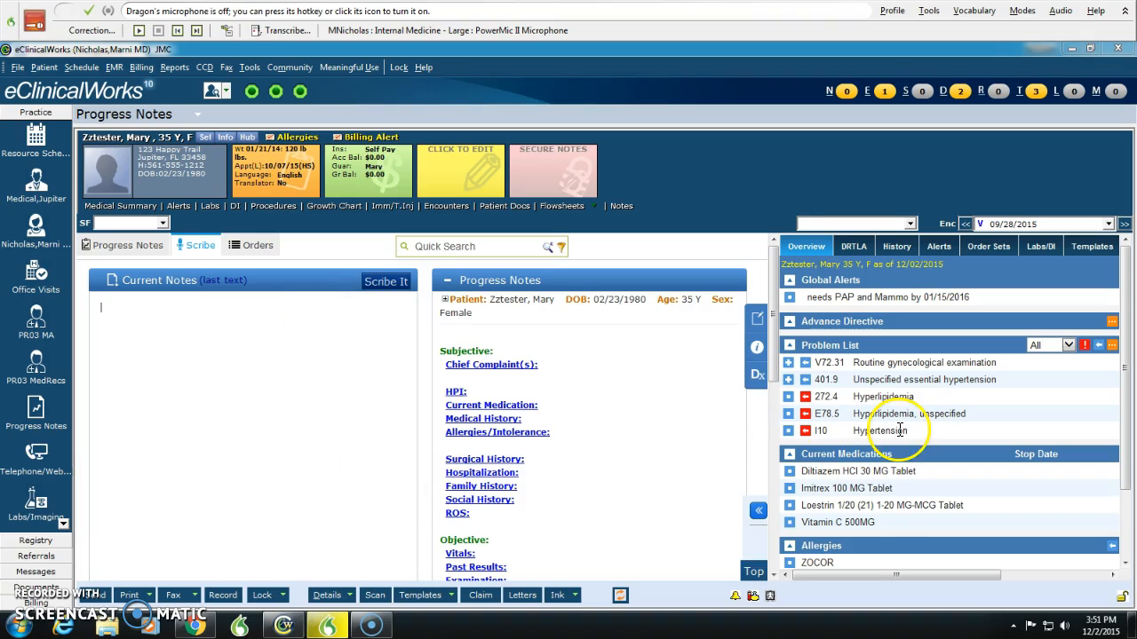
Step: Dictate the HPI, medical history "Hypertension, hyperlipidemia", social and family history, ROS and default general examination into the current notes
scroll(928, 524, "down", 2)
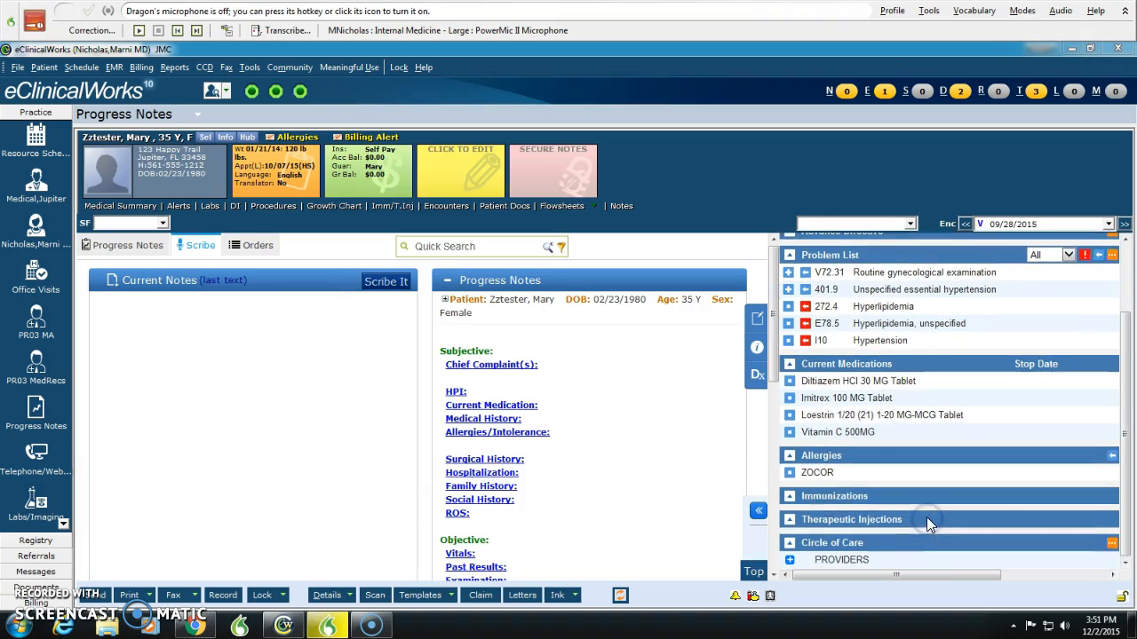
scroll(944, 424, "up", 2)
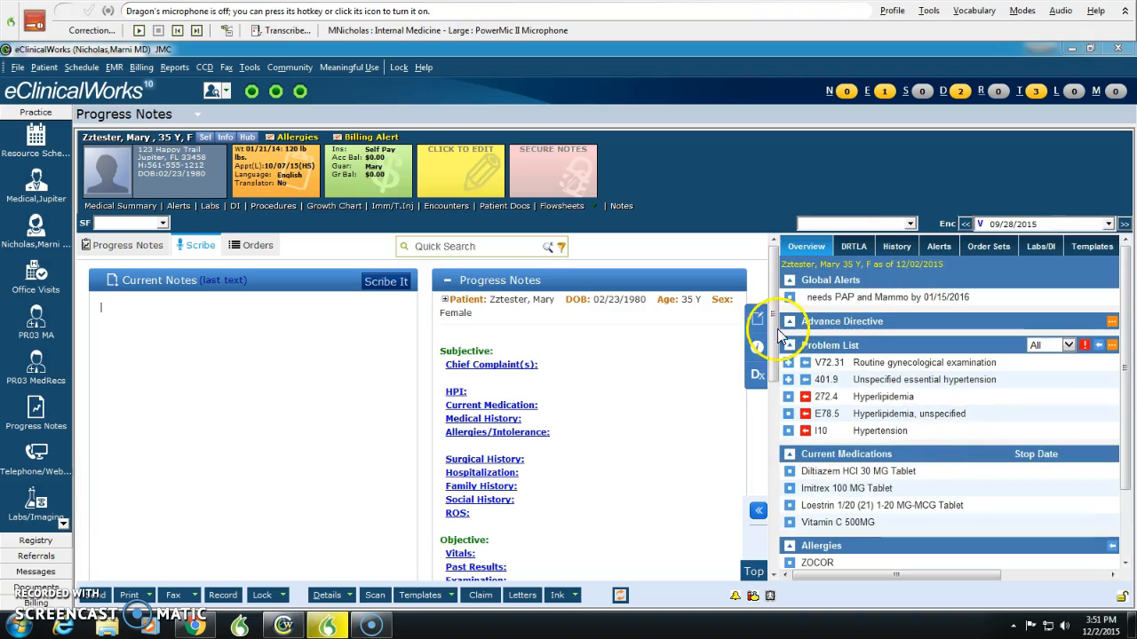
scroll(914, 444, "down", 2)
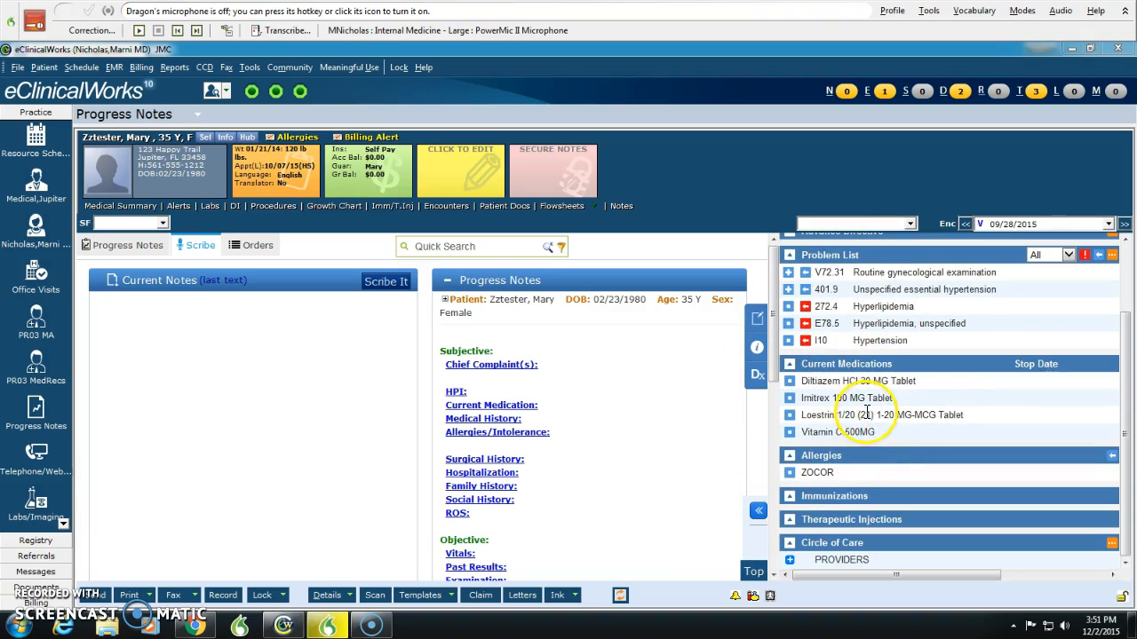
scroll(871, 496, "up", 2)
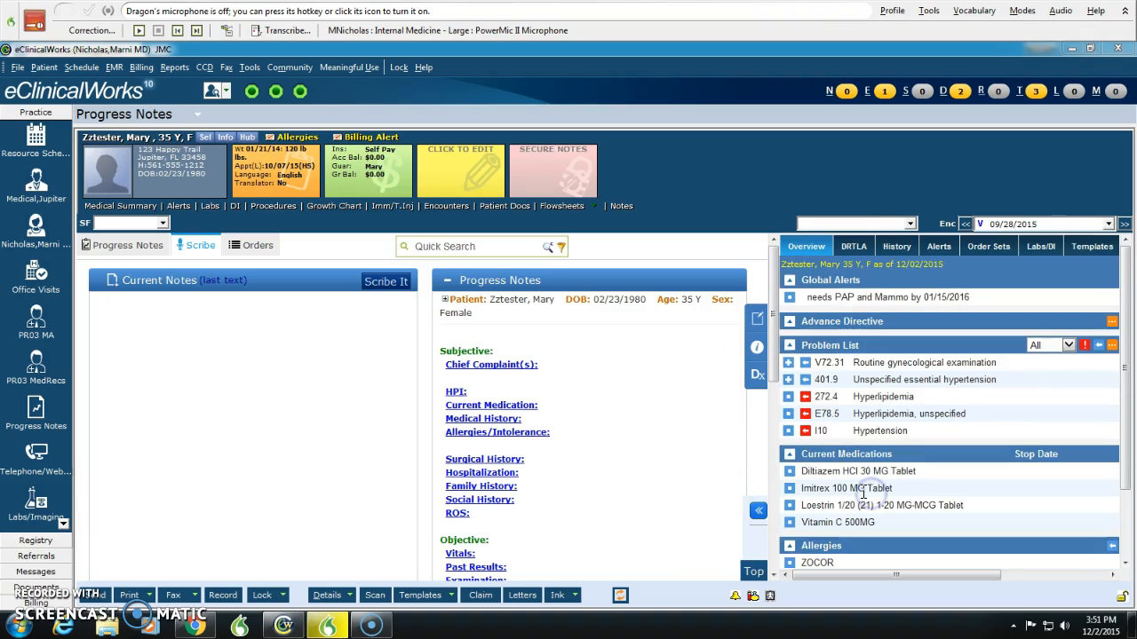
left_click(190, 335)
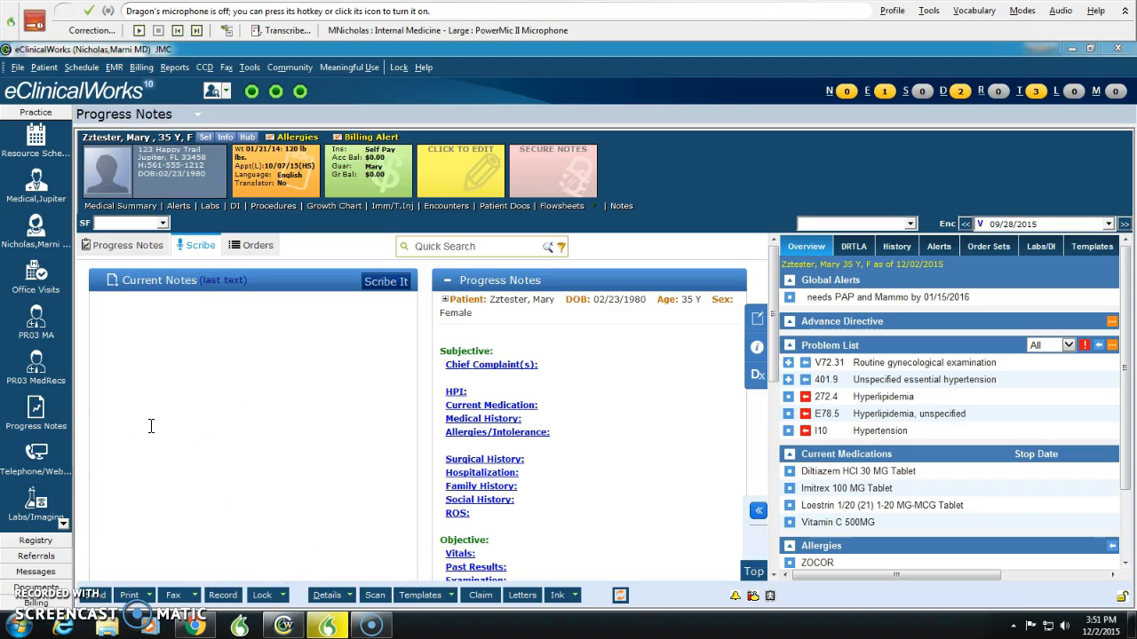
key("KP_Add")
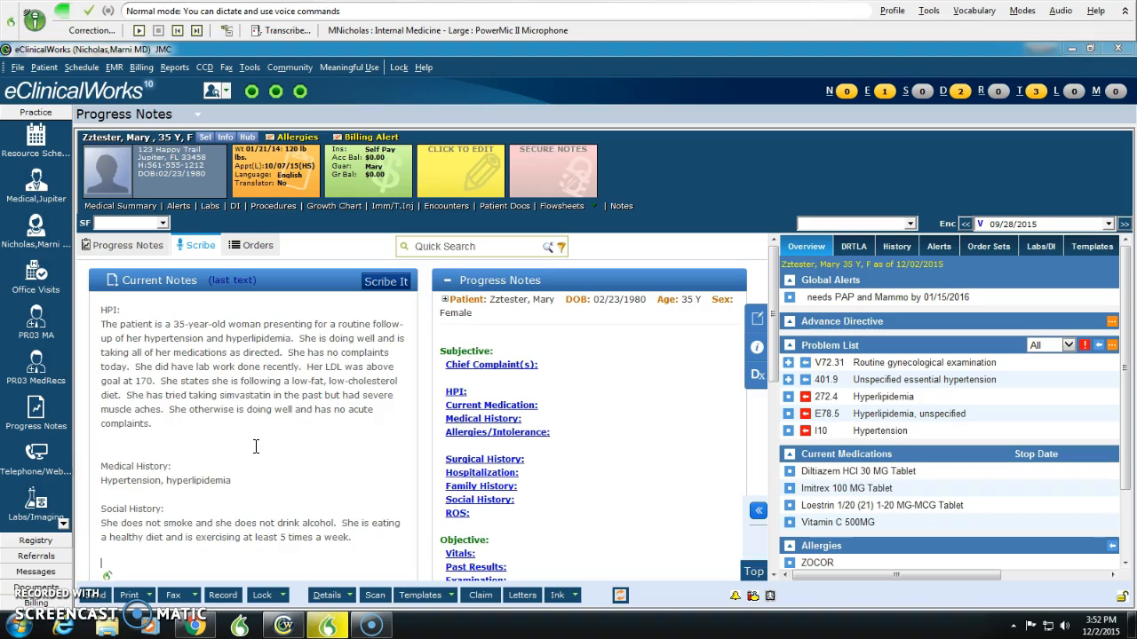
scroll(252, 416, "down", 3)
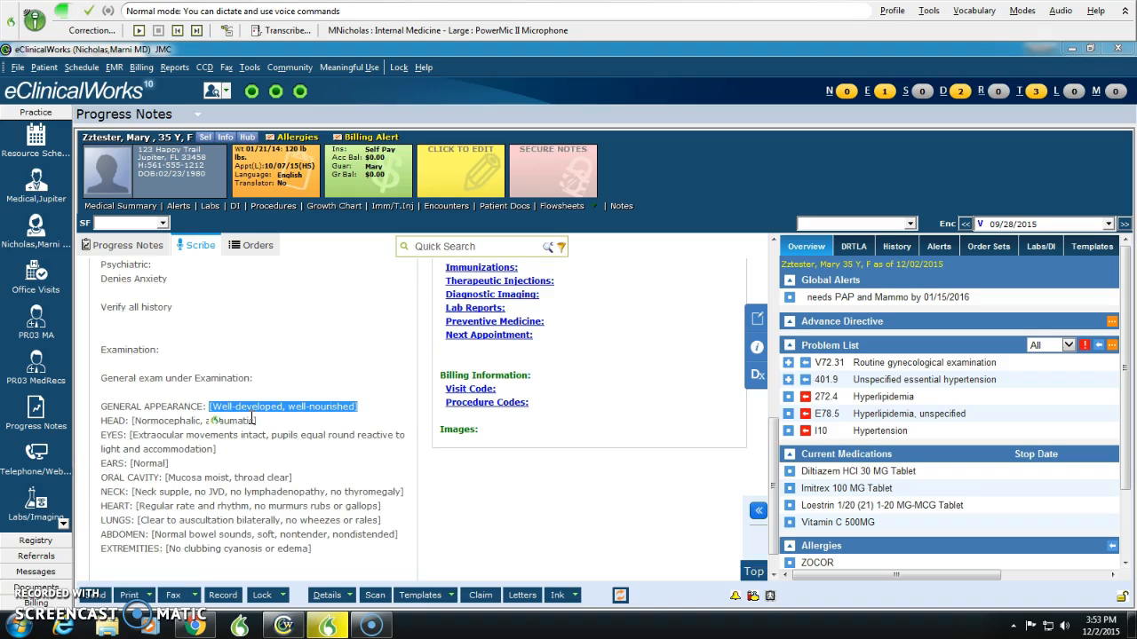
Step: Insert the diagnoses 401.9 Unspecified essential hypertension, E78.5 Hyperlipemia and I10 Benign essential hypertension below Assessments
left_click(188, 566)
left_click(758, 376)
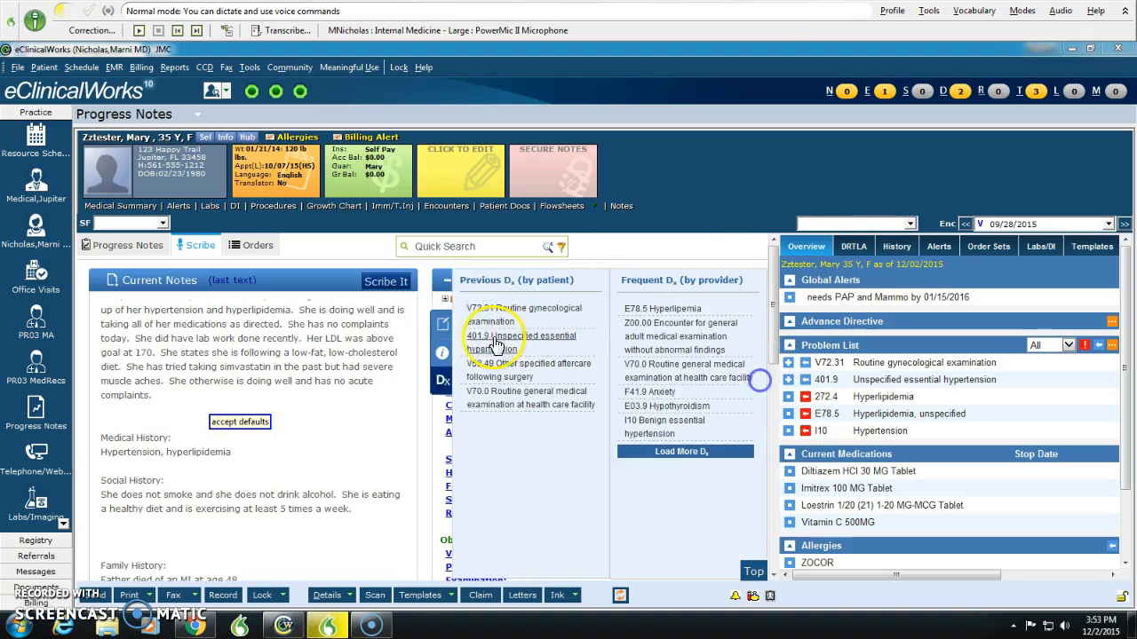
left_click(497, 344)
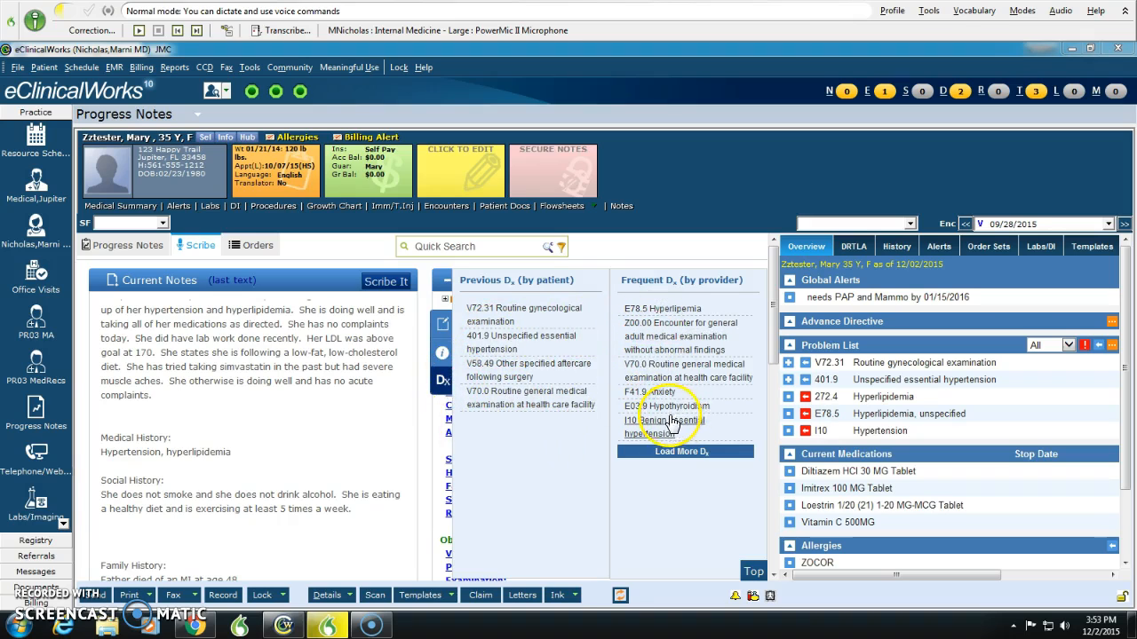
Step: Dictate the hyperlipemia plan with Zetia 10 mg a day and labs in 6 weeks, and the benign hypertension plan continuing diltiazem, both with 3-month follow-up
scroll(334, 445, "down", 3)
scroll(334, 446, "down", 5)
left_click(233, 541)
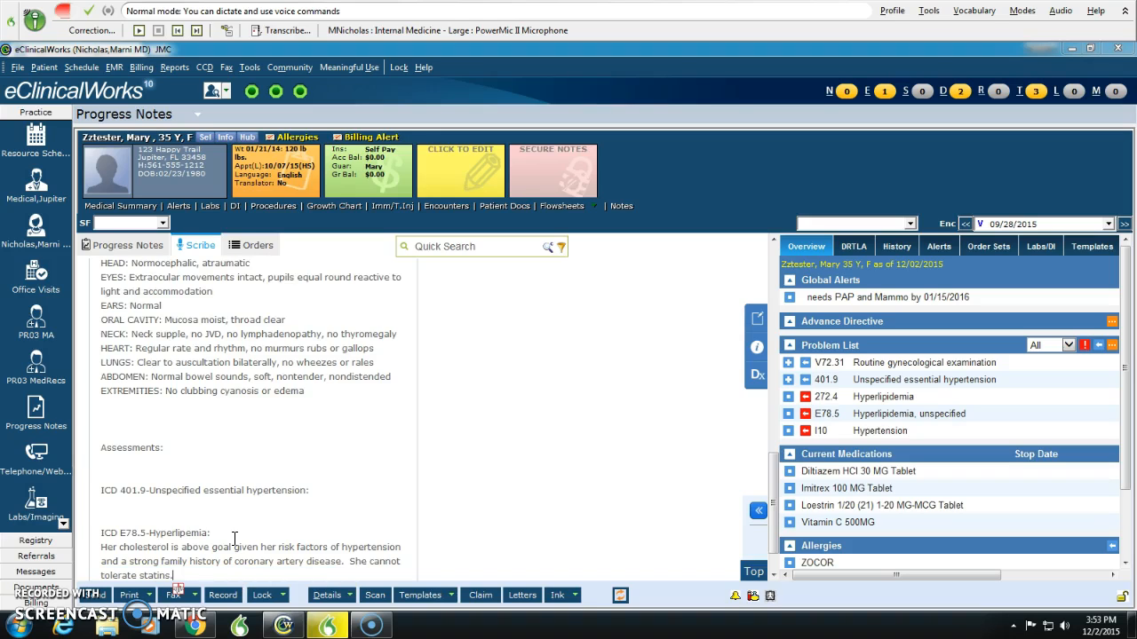
left_click(238, 531)
scroll(238, 529, "down", 1)
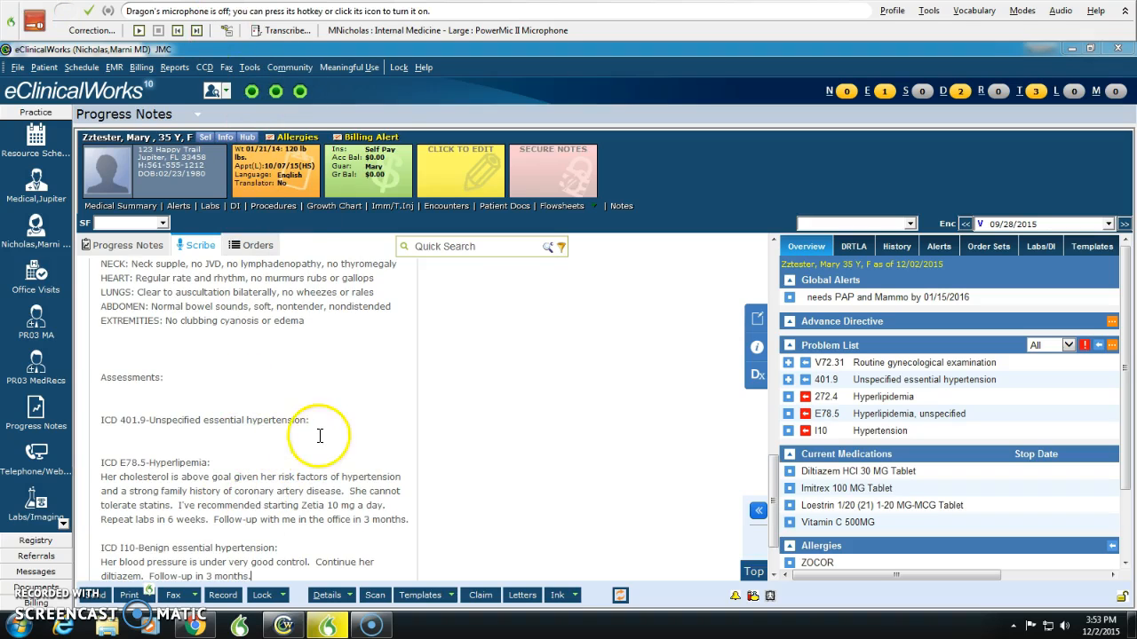
Step: Delete the ICD 401.9 Unspecified essential hypertension line and a blank line from the Assessments section
triple_click(173, 410)
key("Delete")
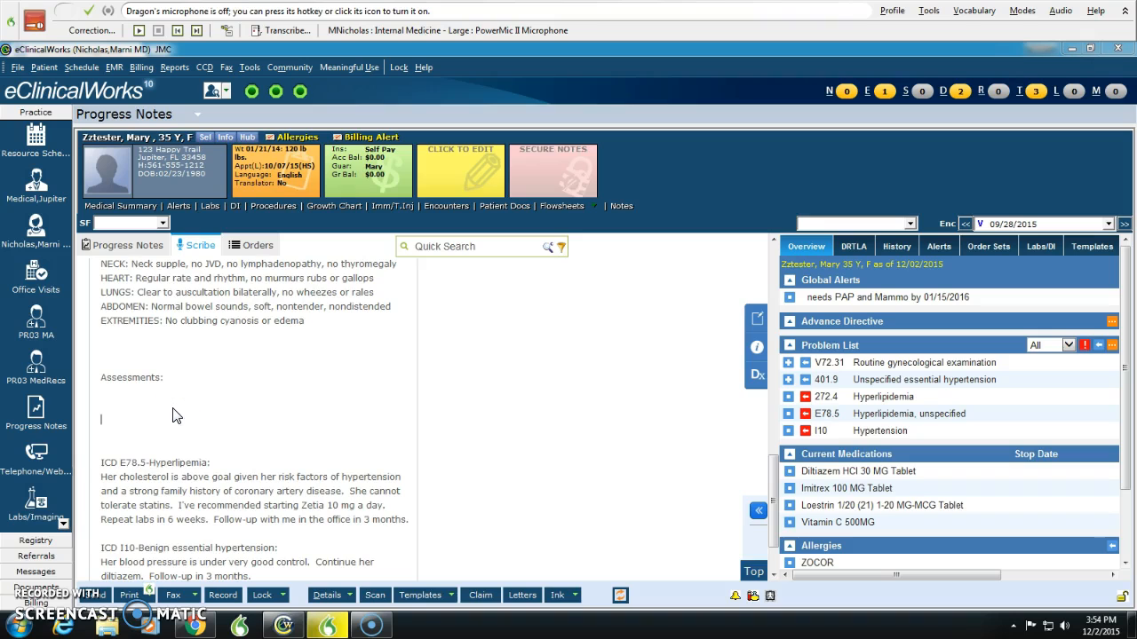
key("BackSpace")
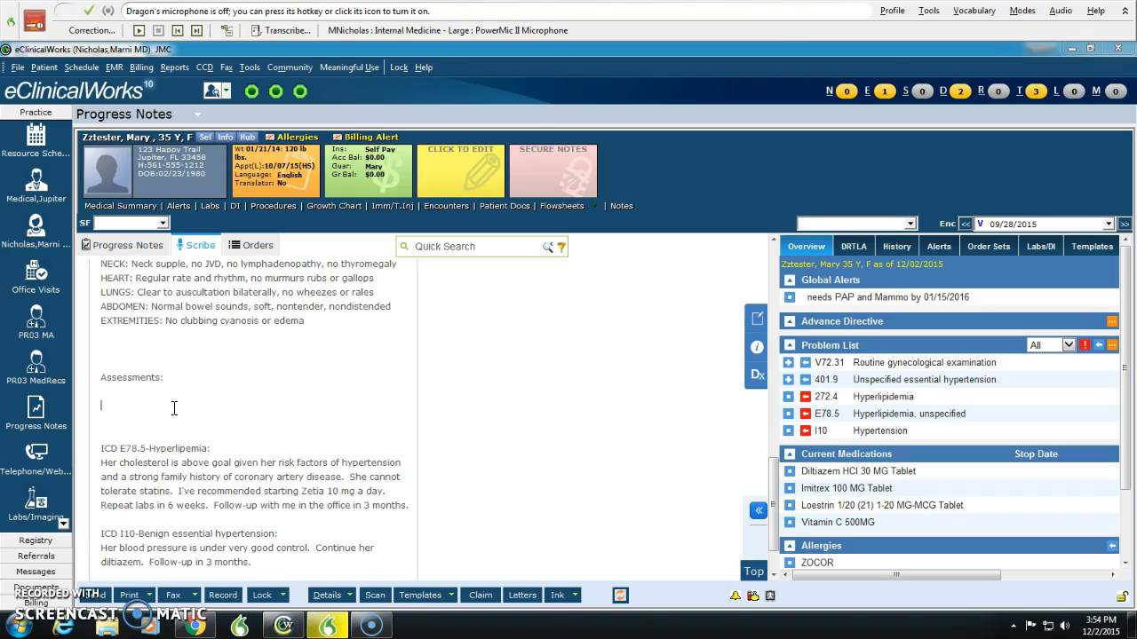
Step: Check the dictated text from top to bottom and transfer it into the progress note sections with Scribe It
scroll(266, 469, "down", 3)
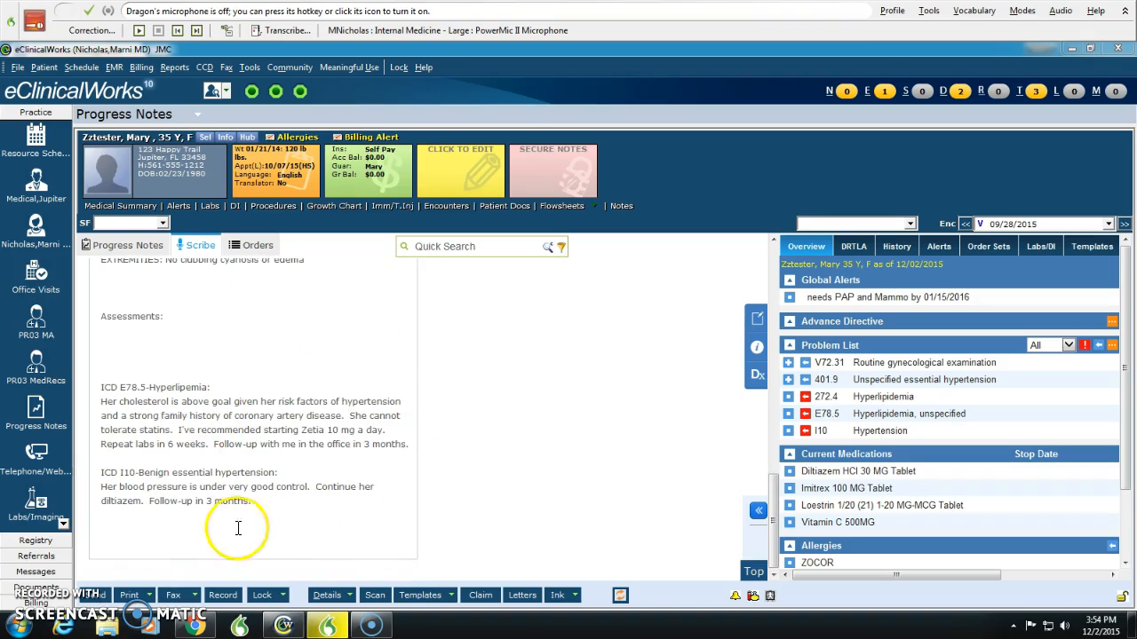
scroll(235, 461, "up", 9)
scroll(235, 462, "up", 8)
scroll(222, 408, "down", 5)
scroll(184, 422, "up", 5)
left_click(385, 281)
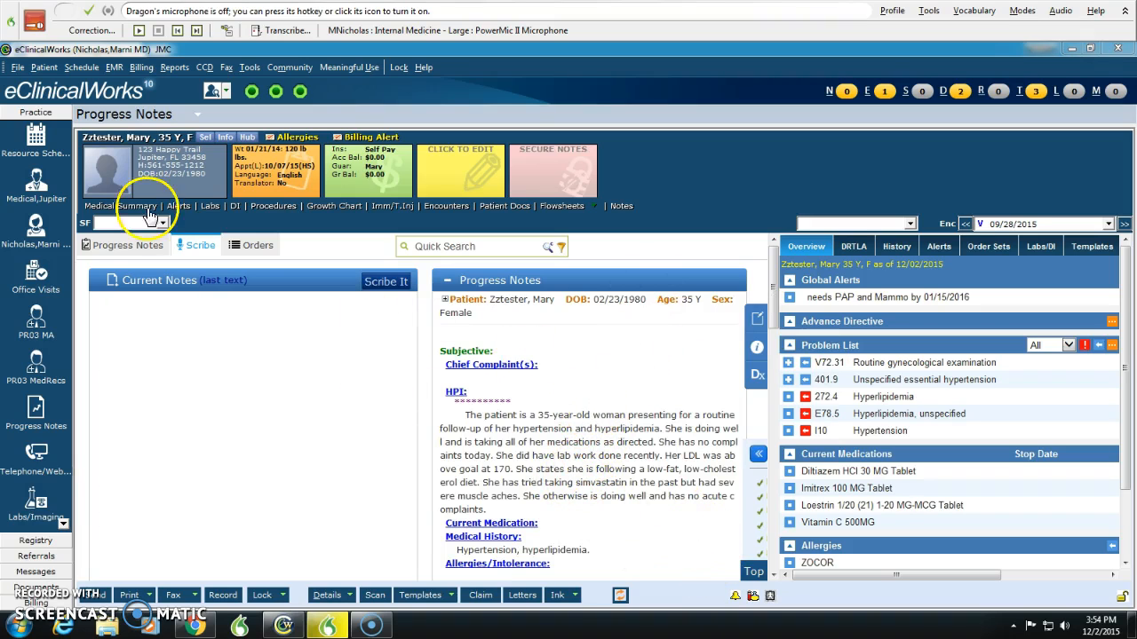
Step: Open the full progress note and review the filed HPI, history and ROS sections, including the Family History window
left_click(129, 246)
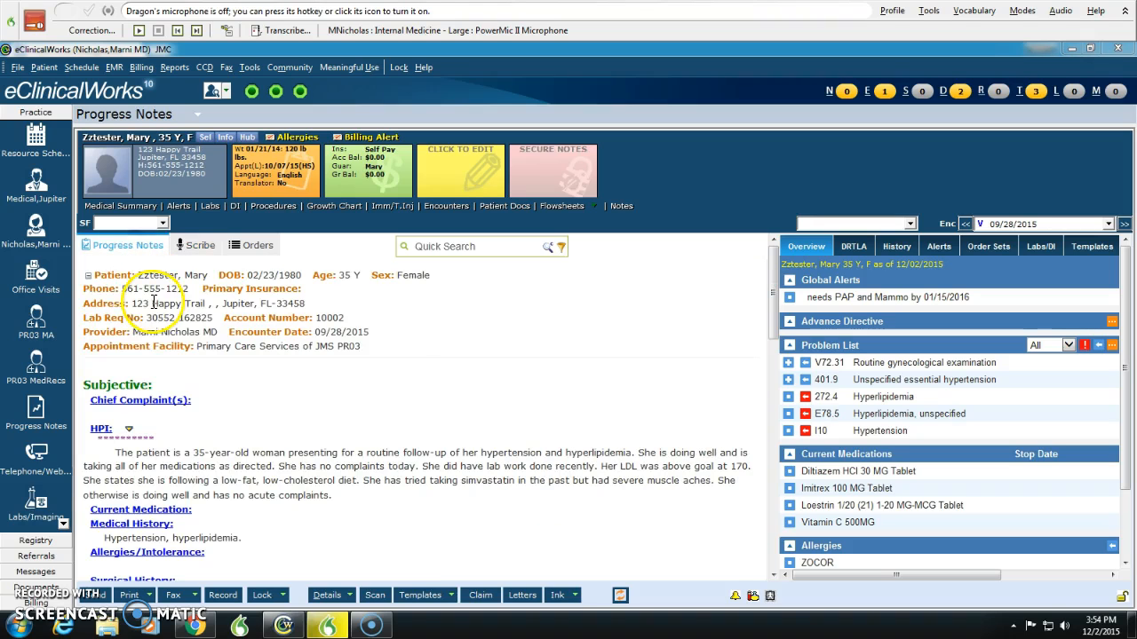
scroll(353, 453, "down", 3)
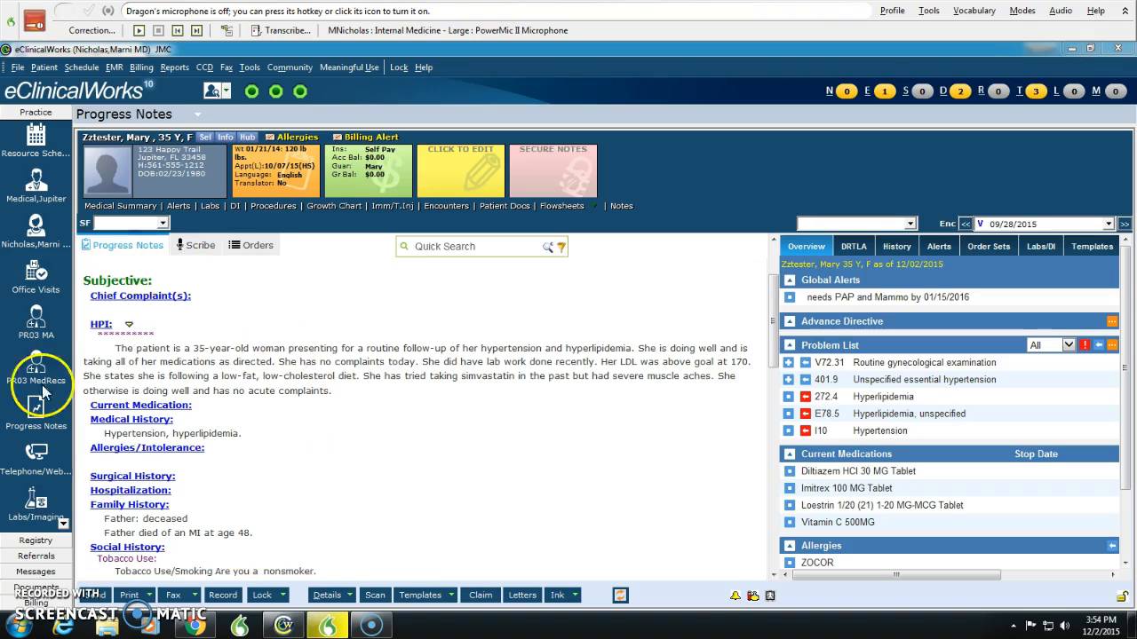
scroll(417, 373, "down", 3)
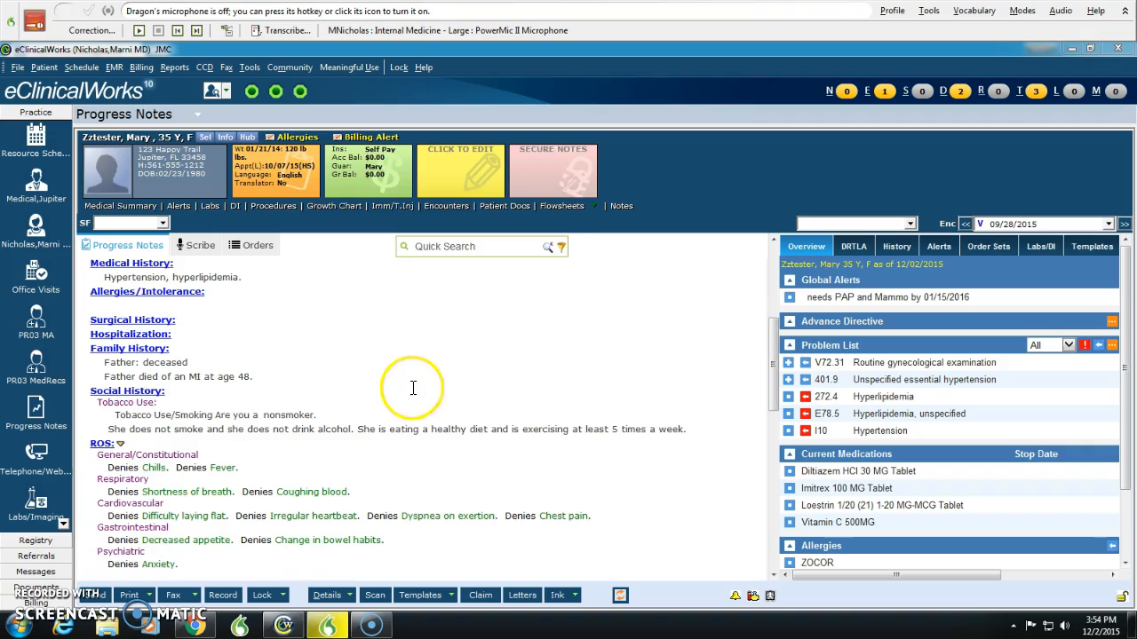
scroll(337, 386, "up", 4)
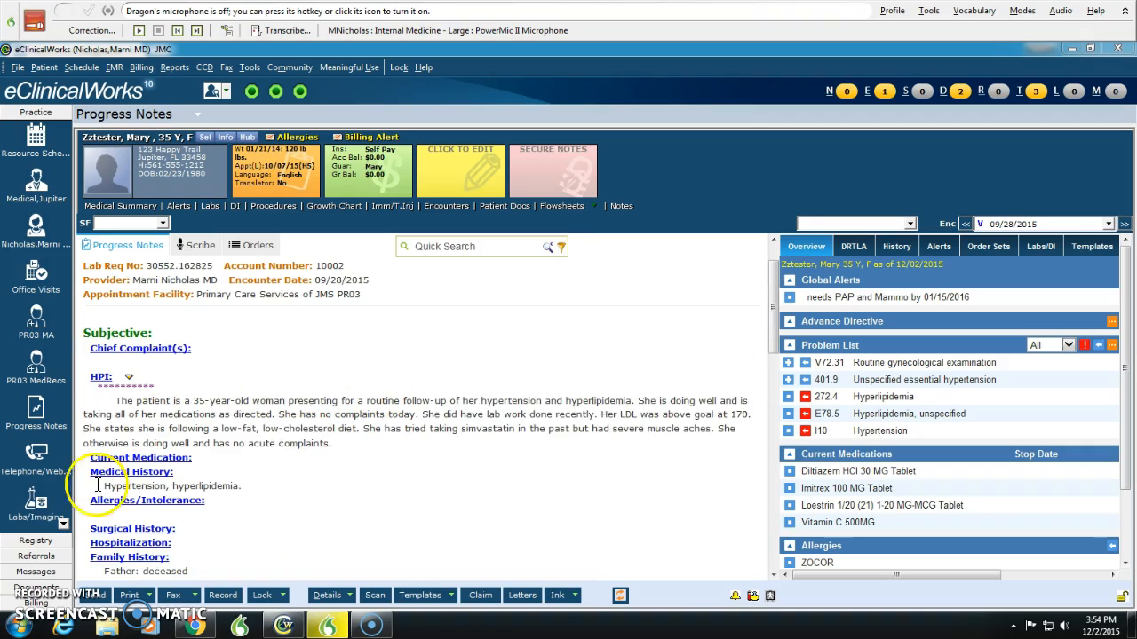
scroll(246, 515, "down", 3)
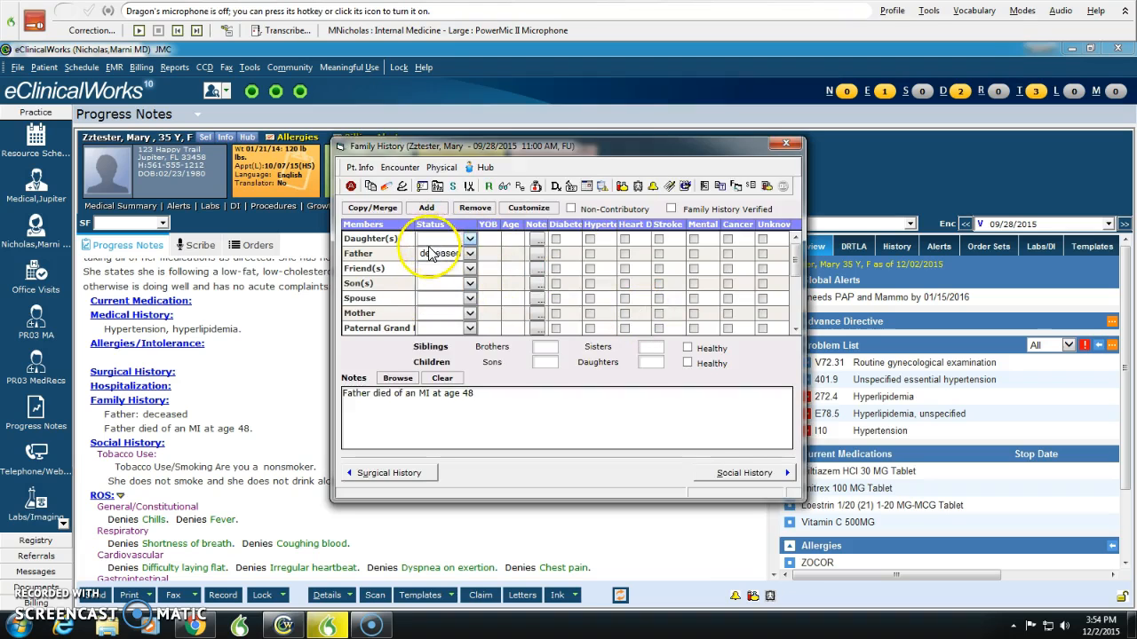
left_click(785, 147)
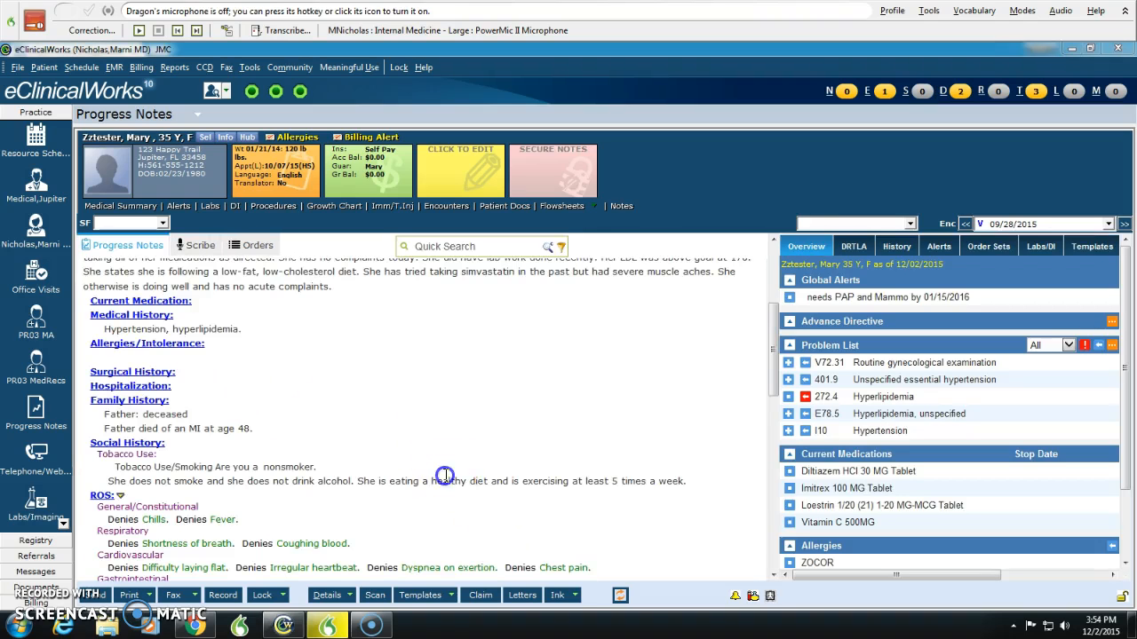
Step: Review the note's general examination and assessment sections, and inspect the diagnoses carried into the Treatment window
scroll(435, 474, "down", 5)
scroll(376, 388, "down", 3)
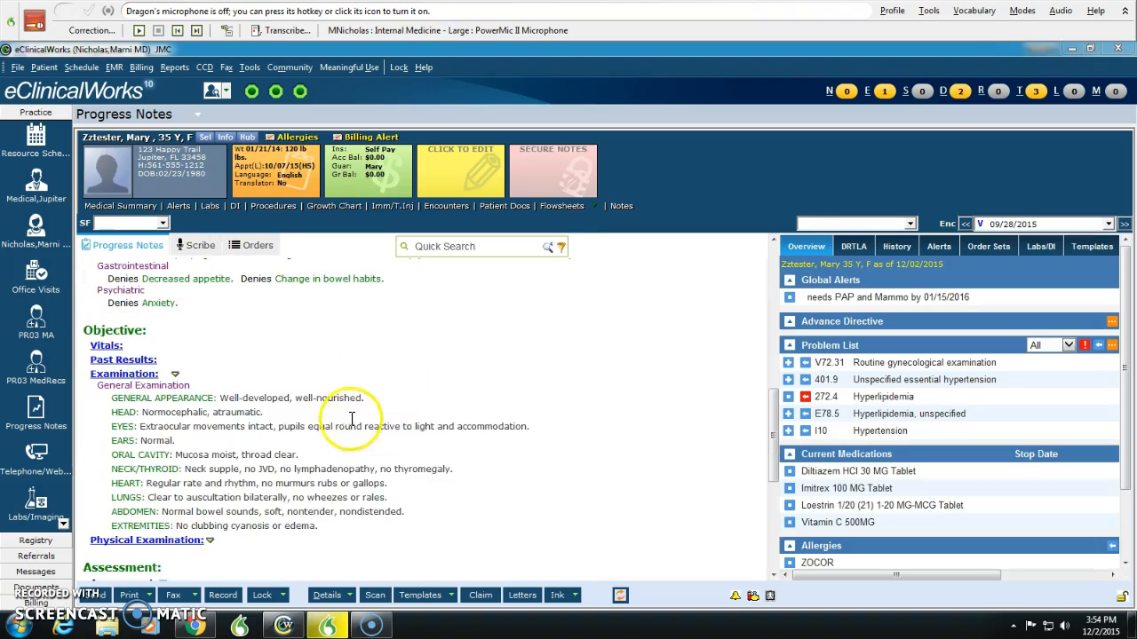
scroll(368, 418, "up", 4)
scroll(401, 539, "down", 10)
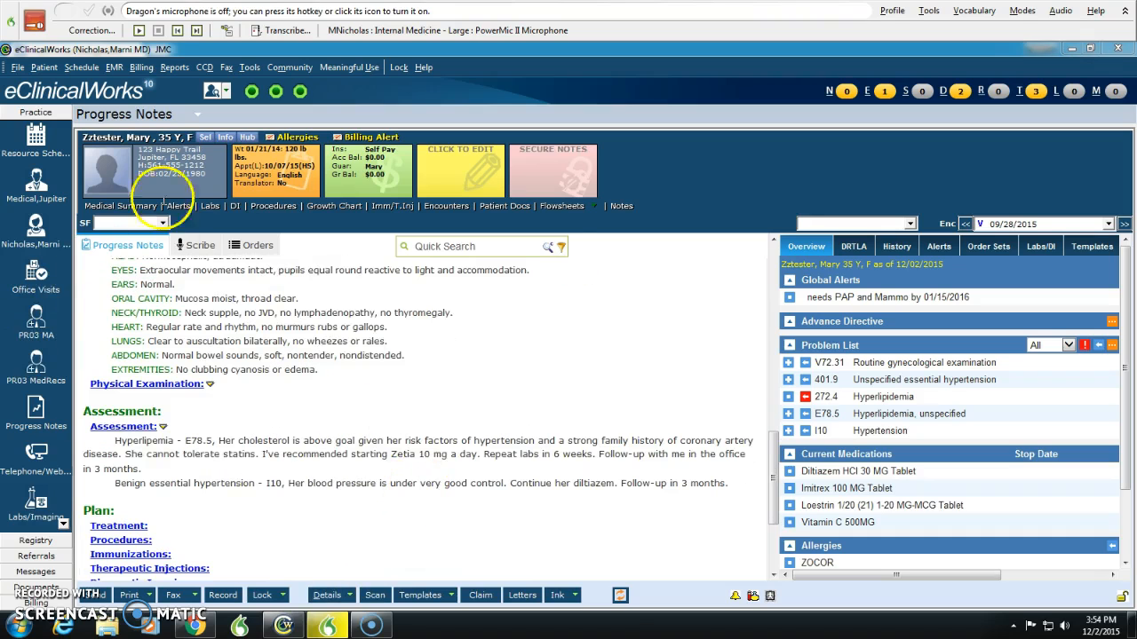
scroll(422, 548, "down", 1)
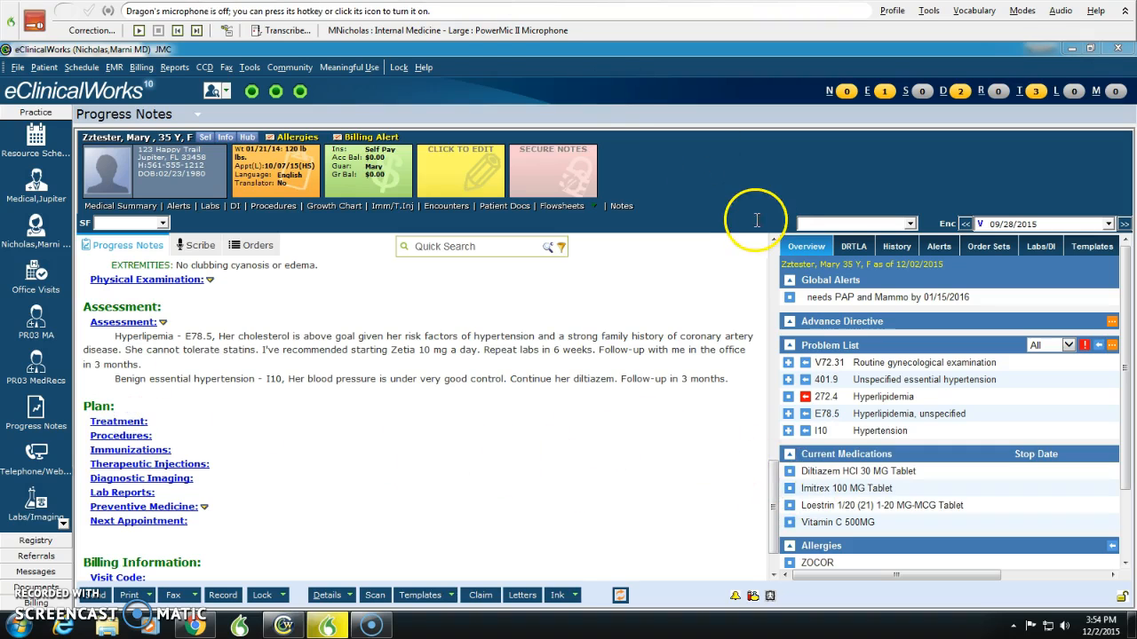
left_click(120, 422)
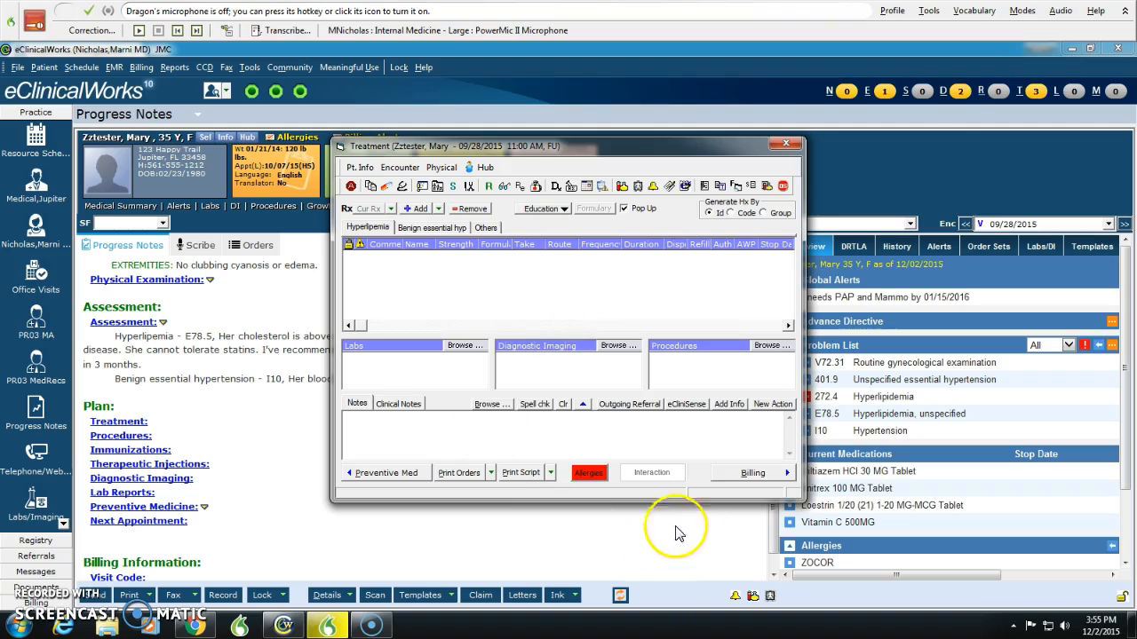
left_click(786, 143)
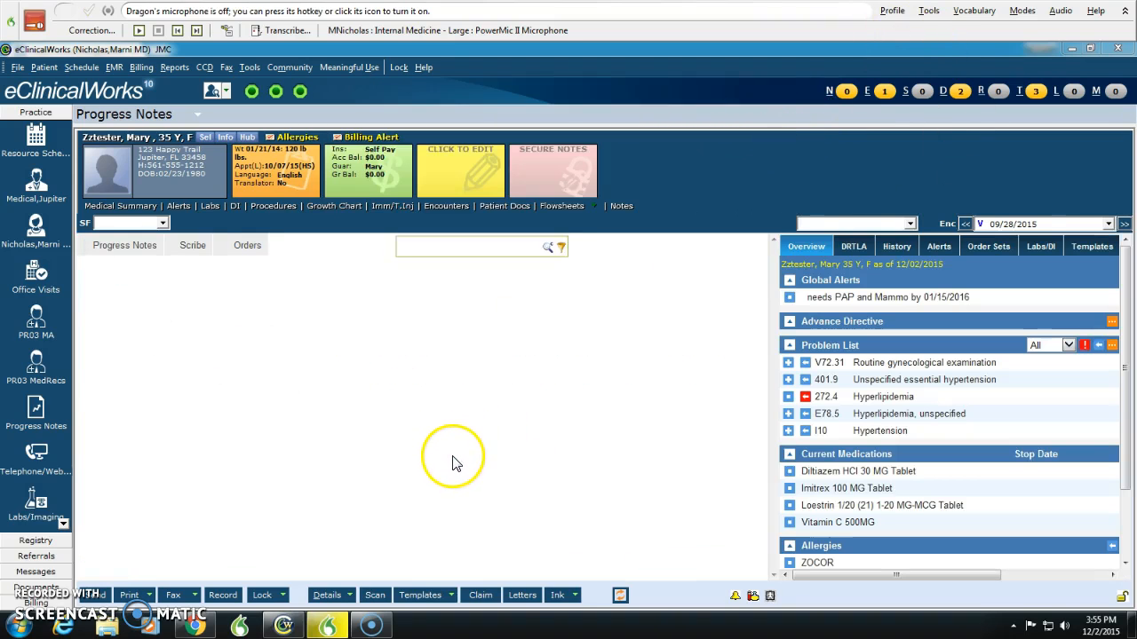
Step: Open the progress note of the 09:00 AM office visit and view its empty sections in Scribe
scroll(462, 449, "up", 3)
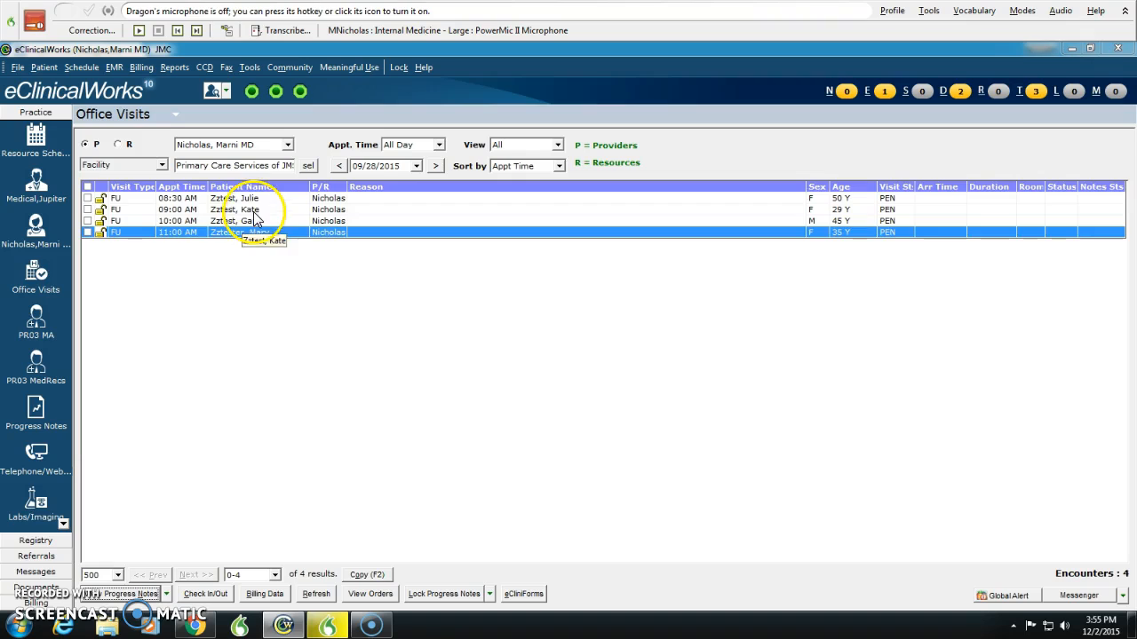
left_click(253, 210)
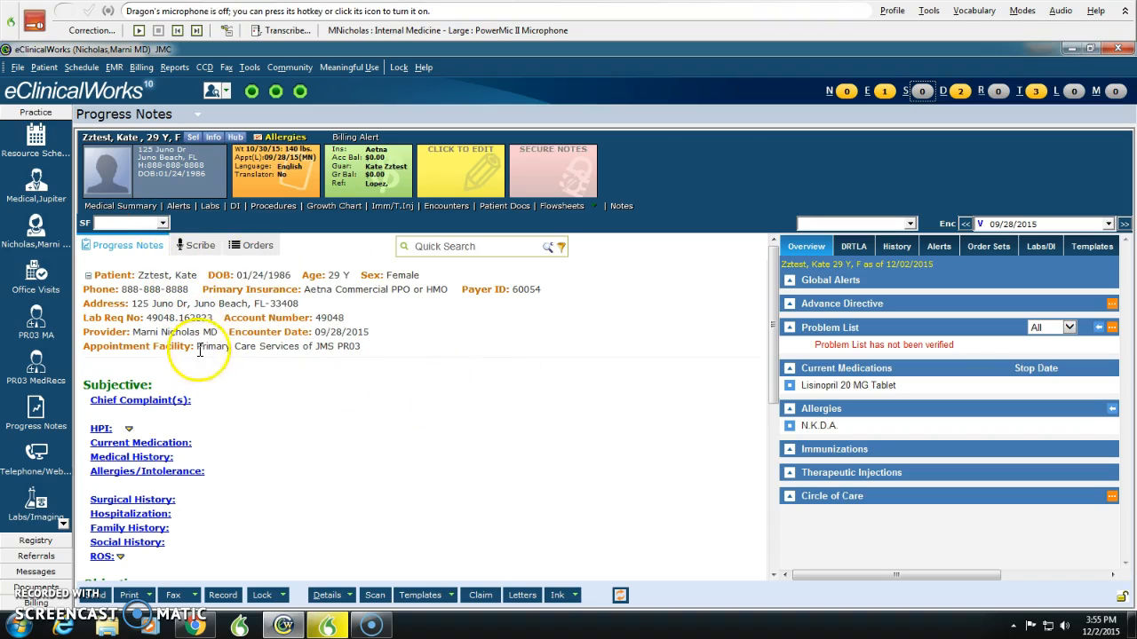
left_click(196, 251)
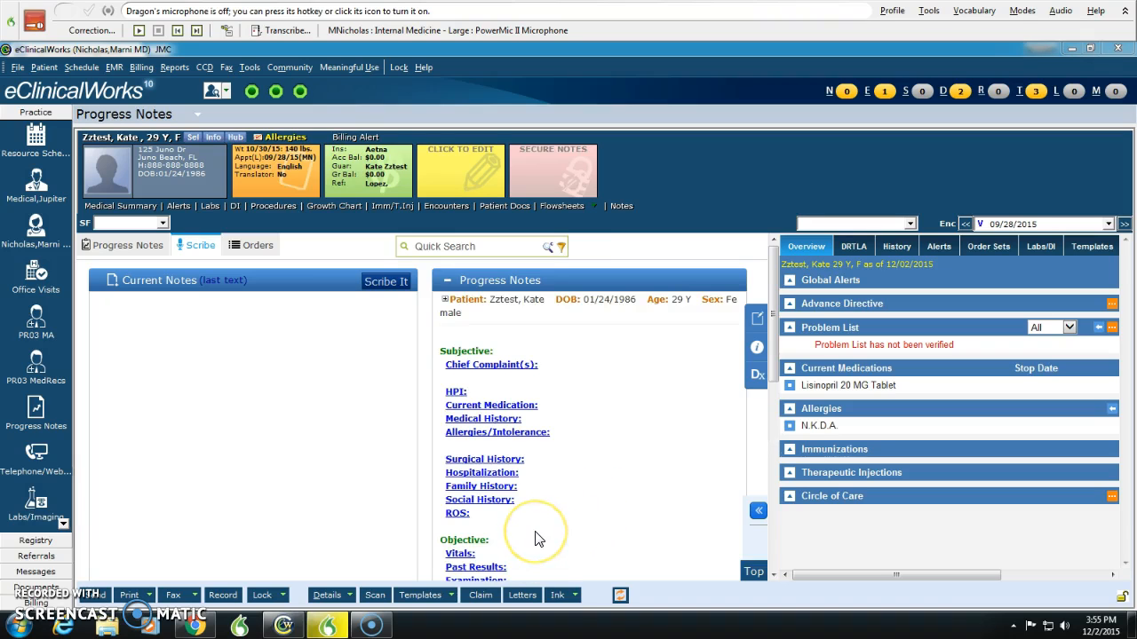
scroll(533, 471, "down", 5)
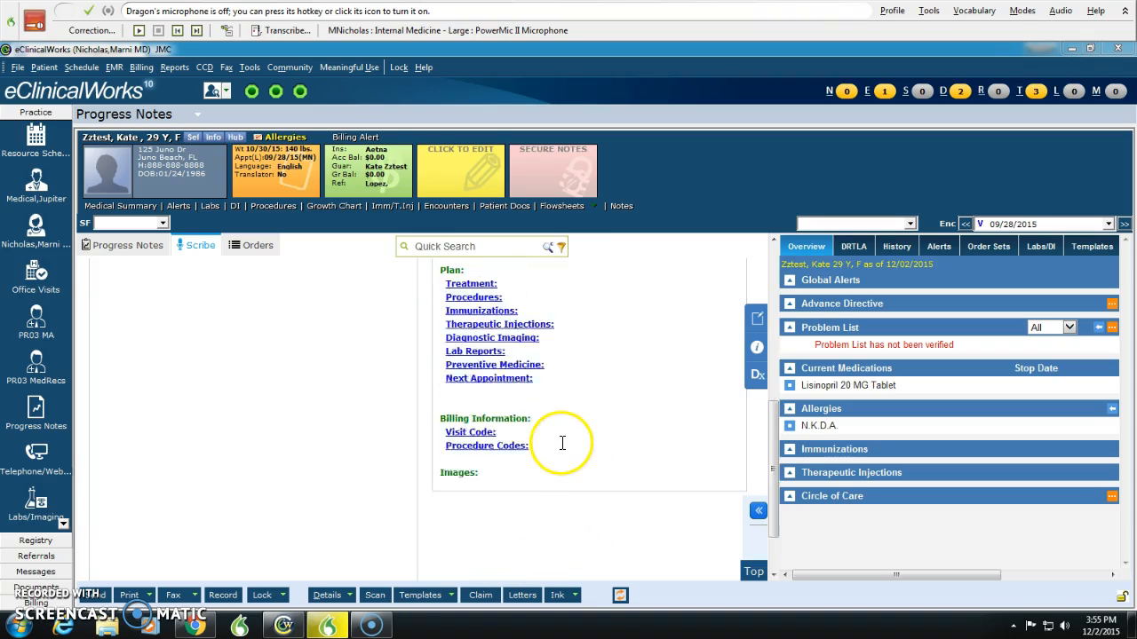
Step: Dictate the urinary complaint note into Current Notes with a 2-day dysuria HPI, ROS and examination, including no suprapubic or CVA tenderness
scroll(560, 444, "up", 3)
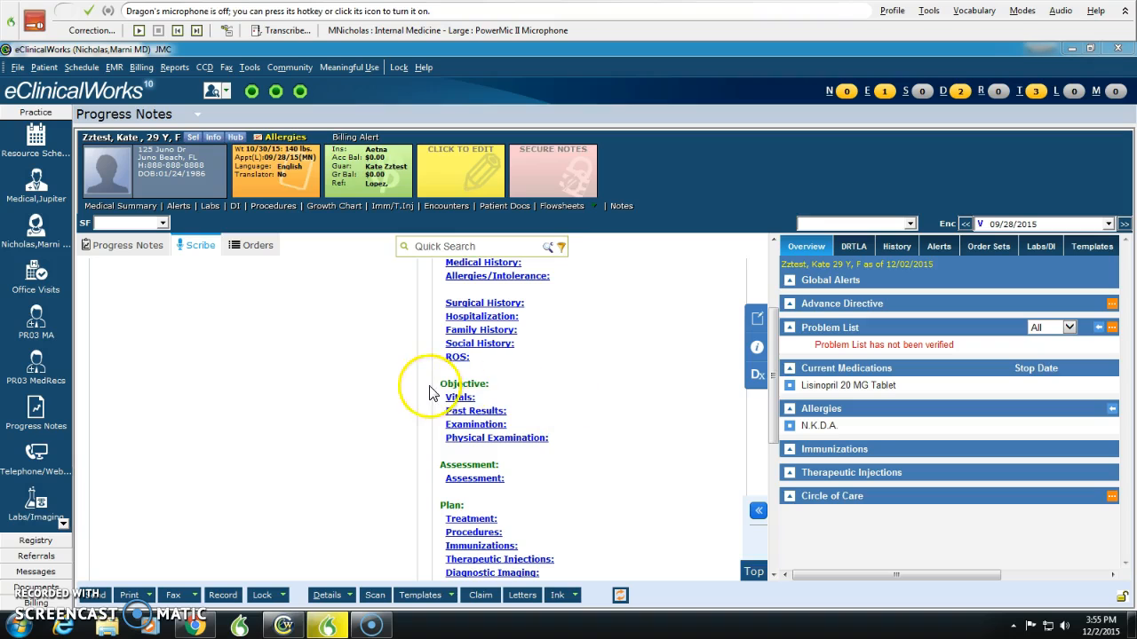
scroll(516, 516, "down", 2)
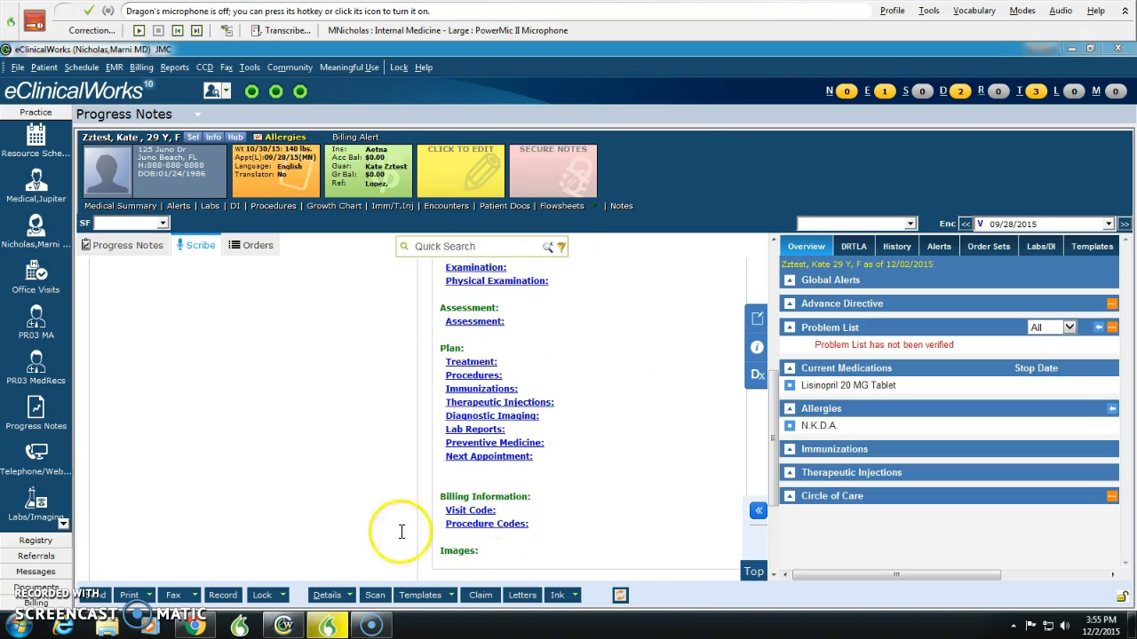
scroll(409, 524, "up", 5)
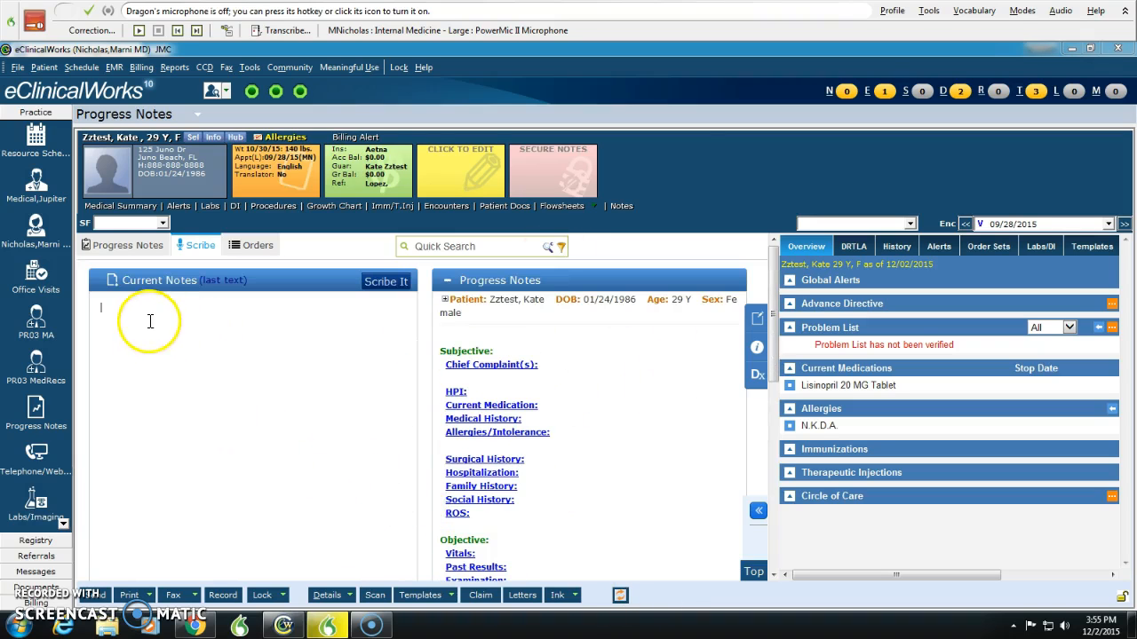
left_click(214, 321)
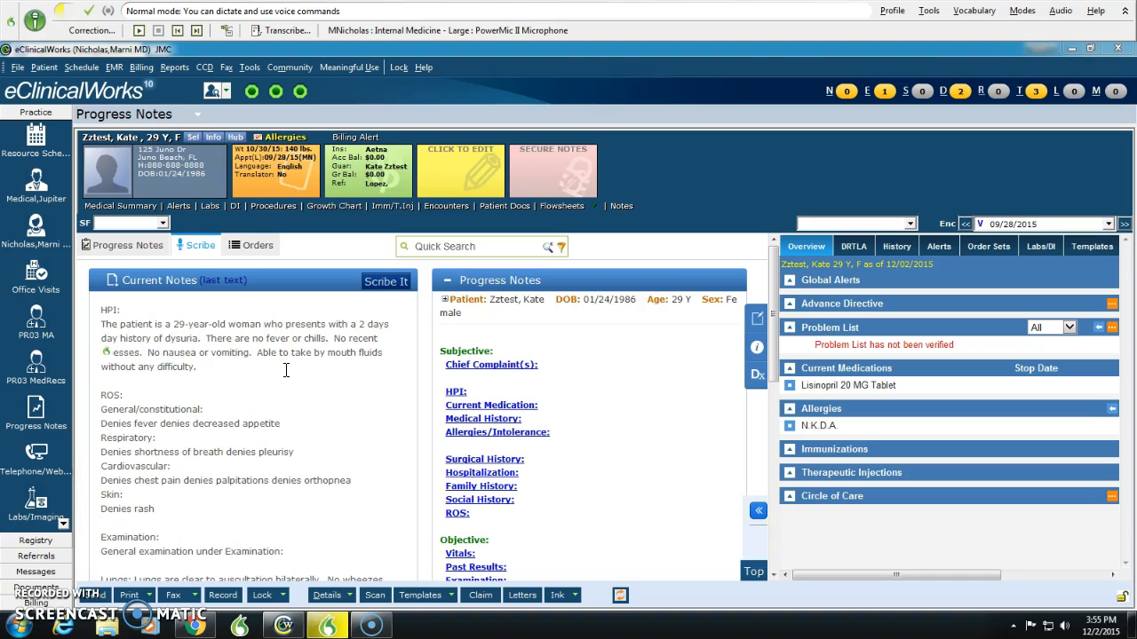
scroll(284, 432, "down", 4)
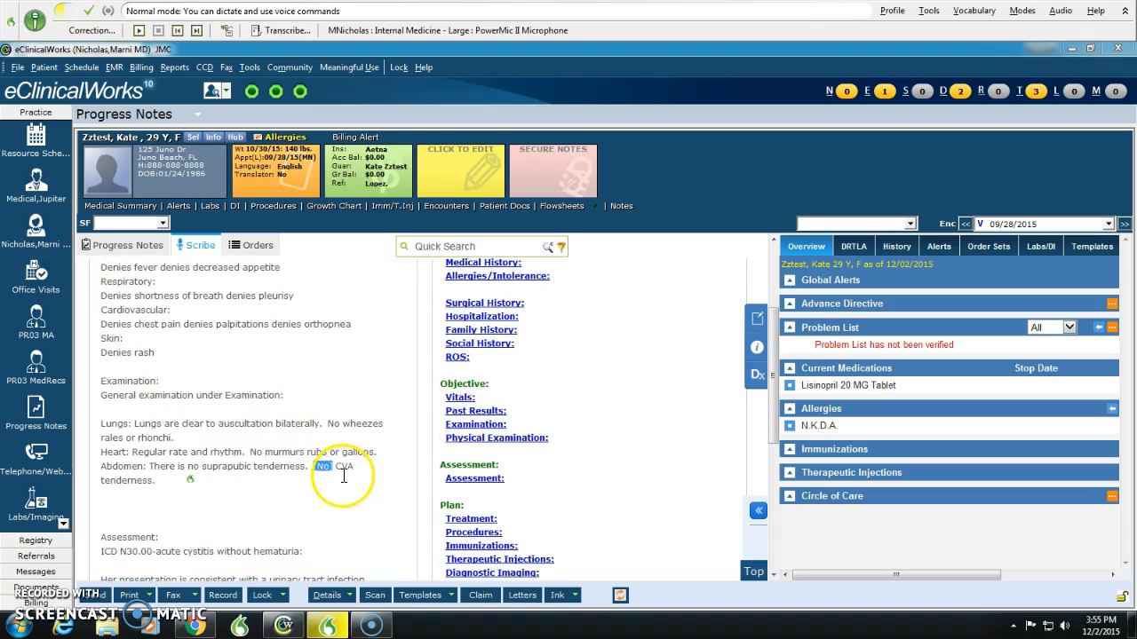
Step: Fill the assessment's prescription placeholder with Bactrim DS 1 by mouth twice a day for 3 days and transfer the dictation with Scribe It
scroll(297, 501, "down", 2)
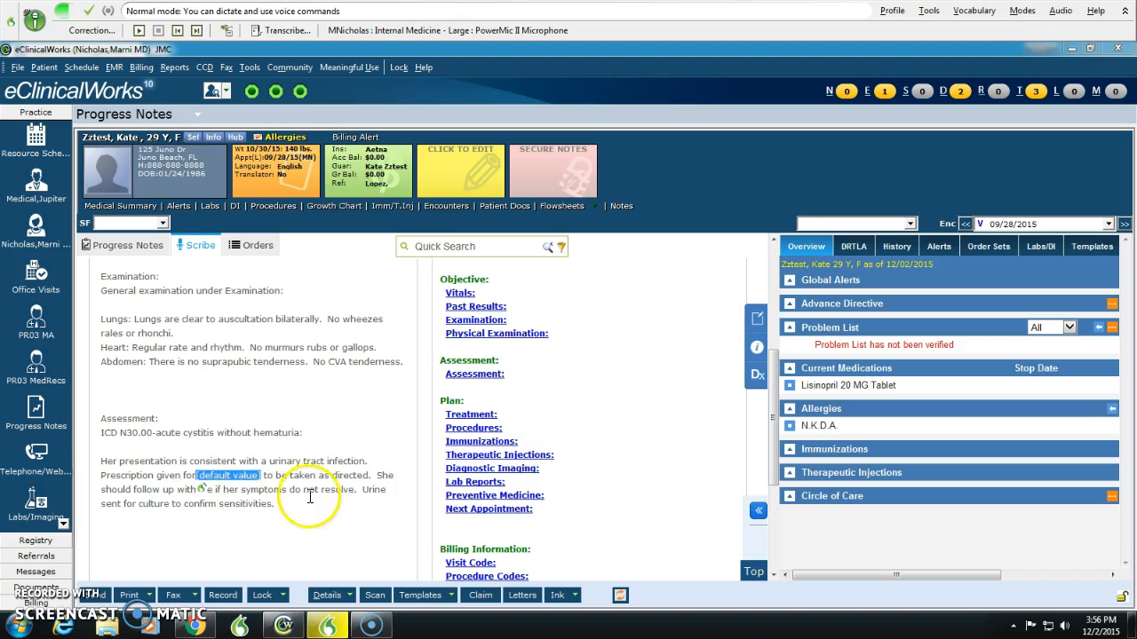
scroll(240, 515, "down", 2)
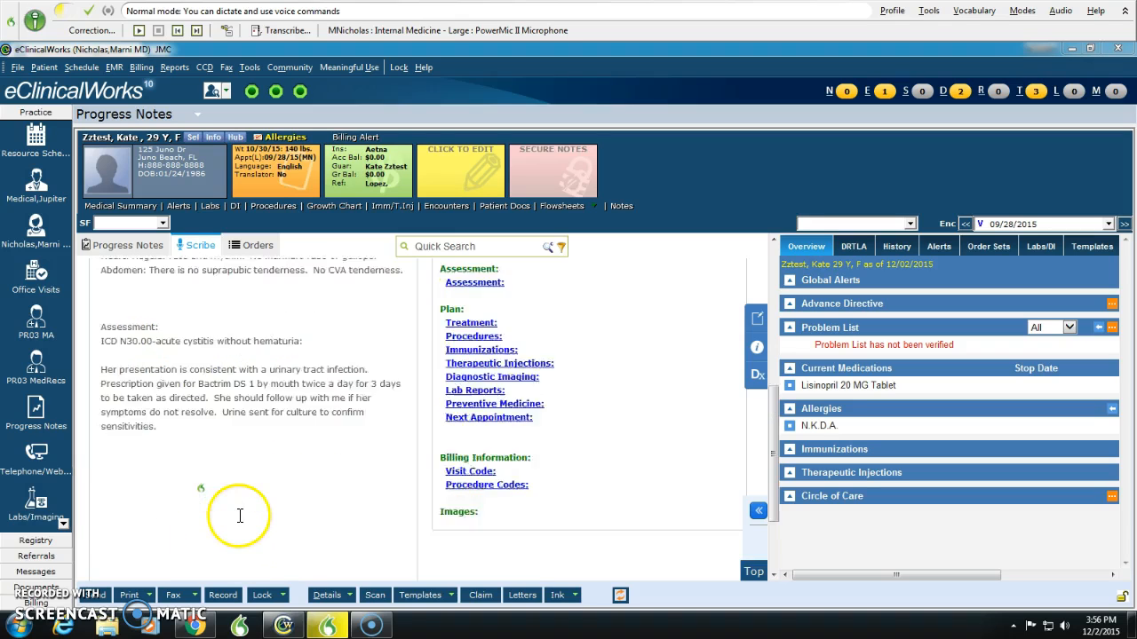
scroll(235, 506, "down", 2)
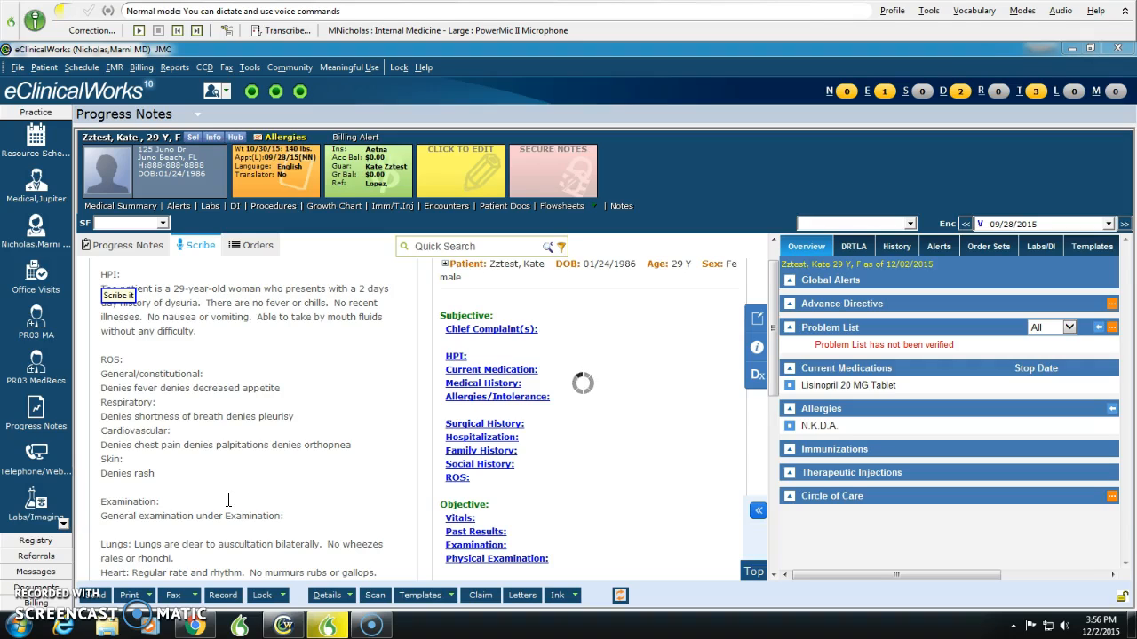
key("KP_Add")
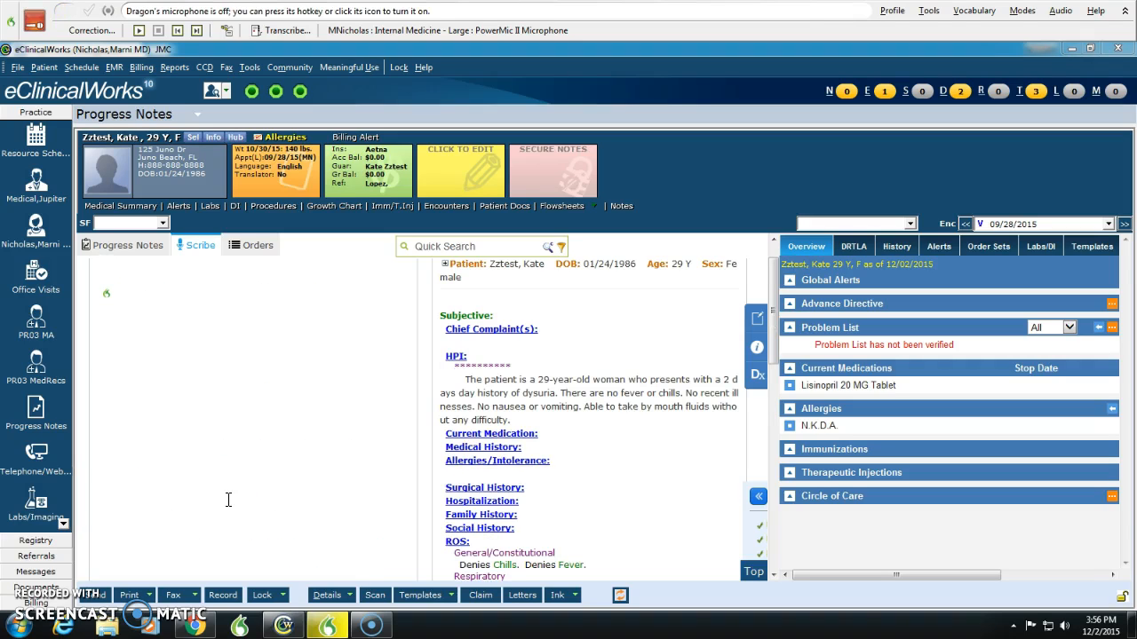
Step: Open the full progress note and review the transferred HPI, ROS and general examination sections
left_click(112, 253)
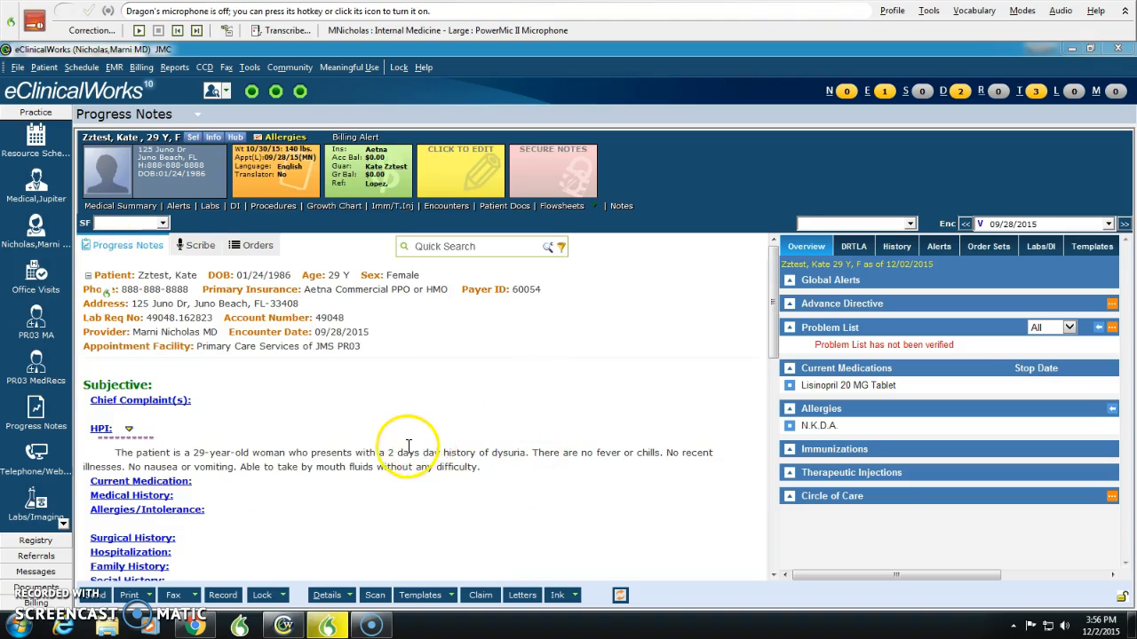
scroll(409, 447, "down", 3)
scroll(418, 447, "up", 3)
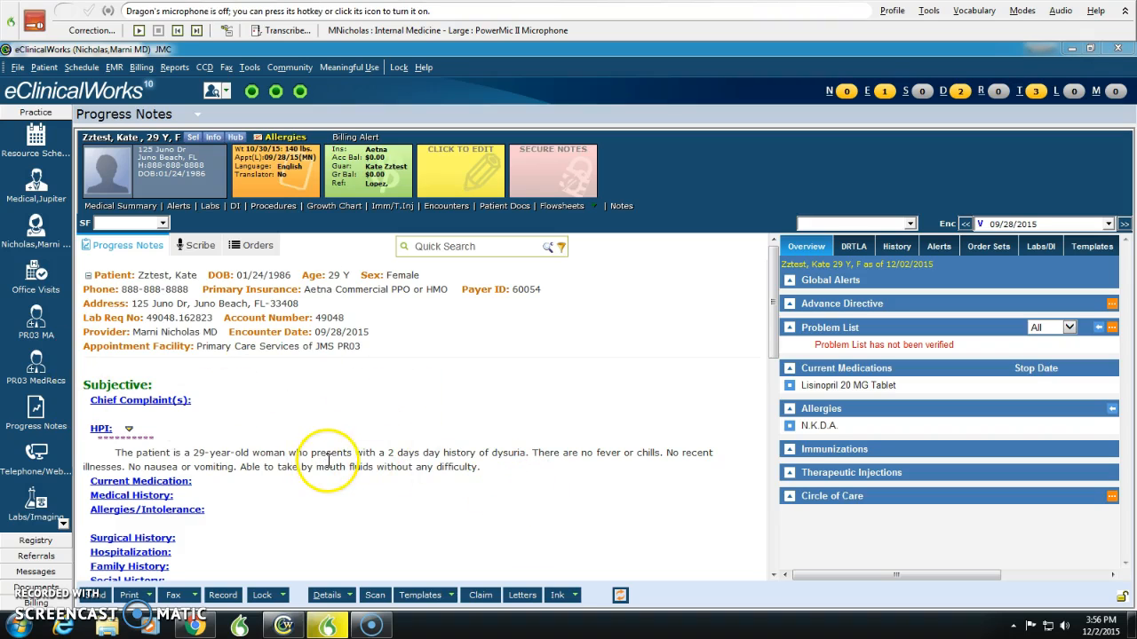
scroll(302, 448, "down", 1)
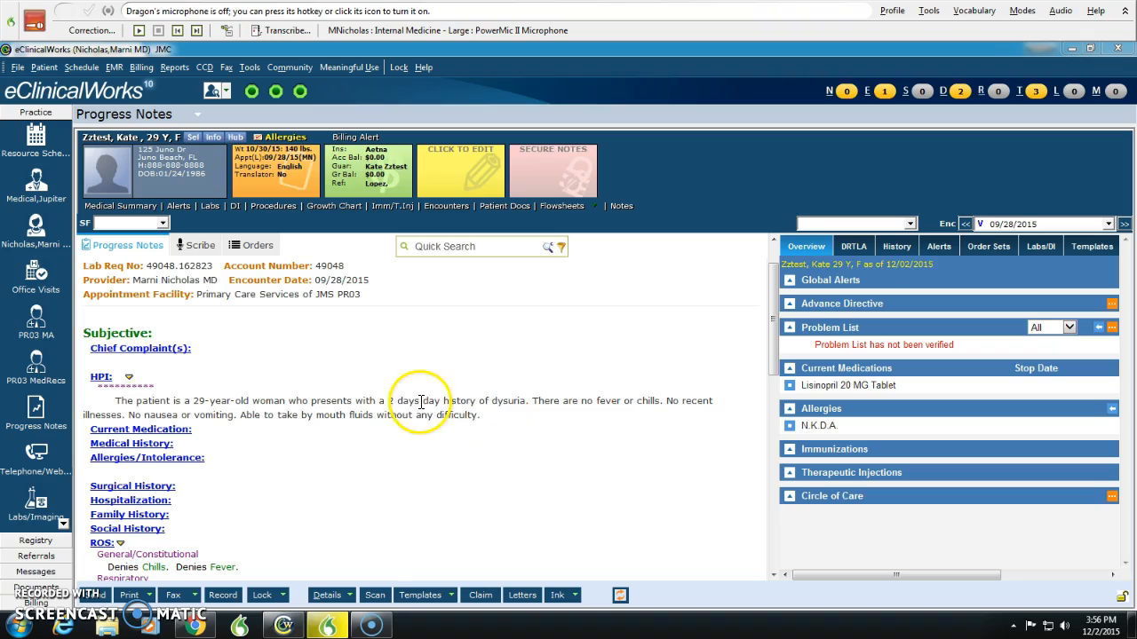
scroll(413, 404, "down", 8)
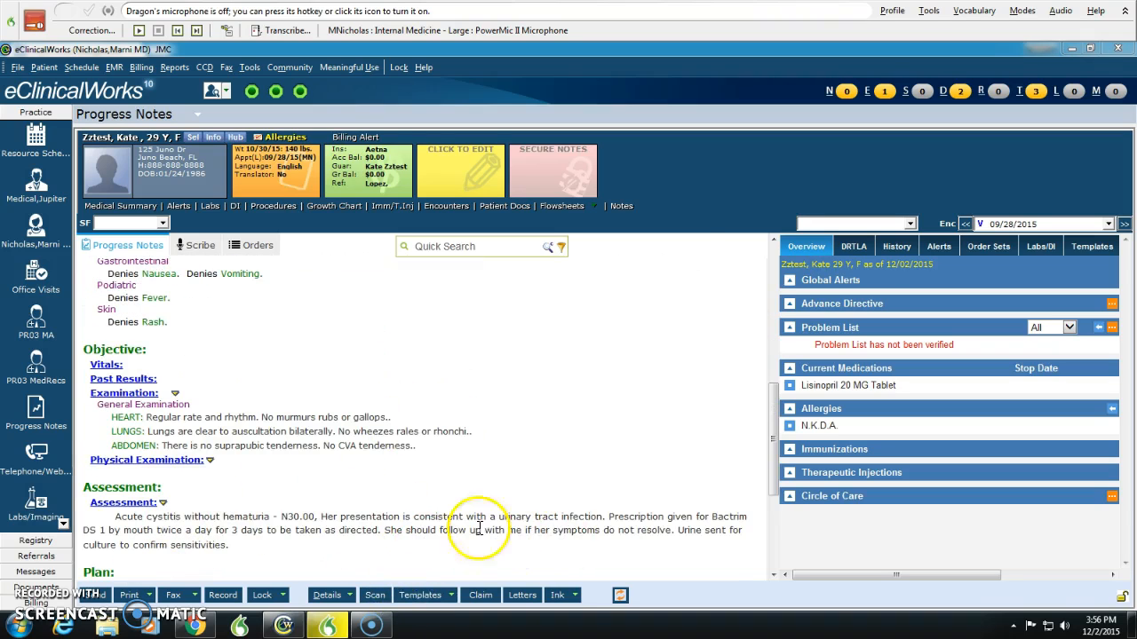
Step: Examine the note's assessment, plan and billing sections, and check them against the examination and ROS entries
scroll(271, 472, "down", 5)
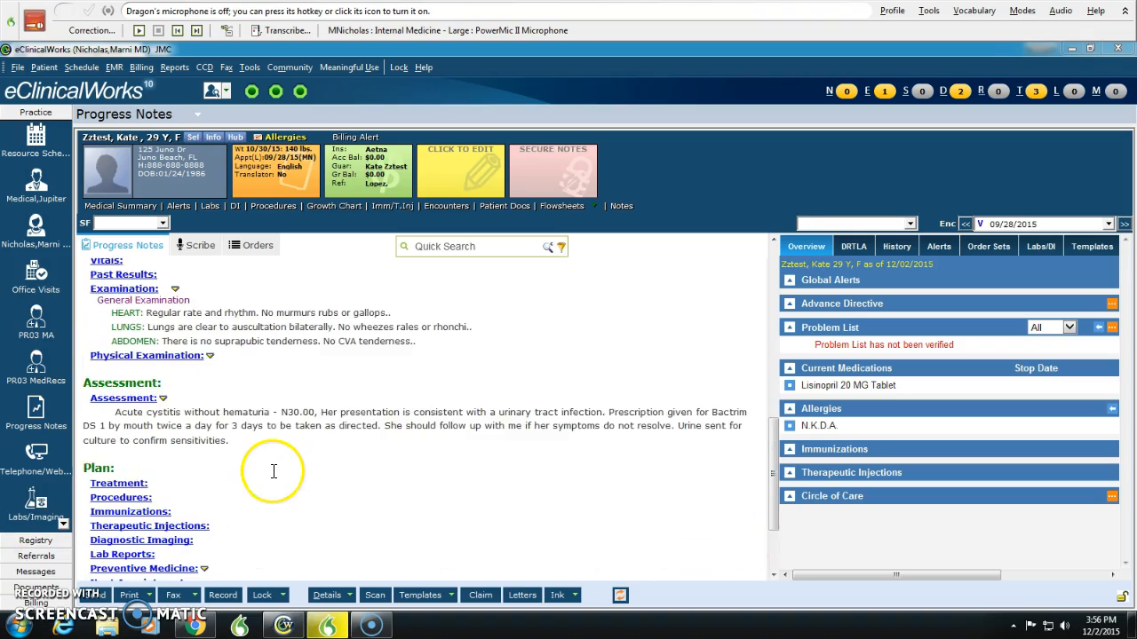
scroll(273, 480, "up", 5)
scroll(279, 478, "down", 4)
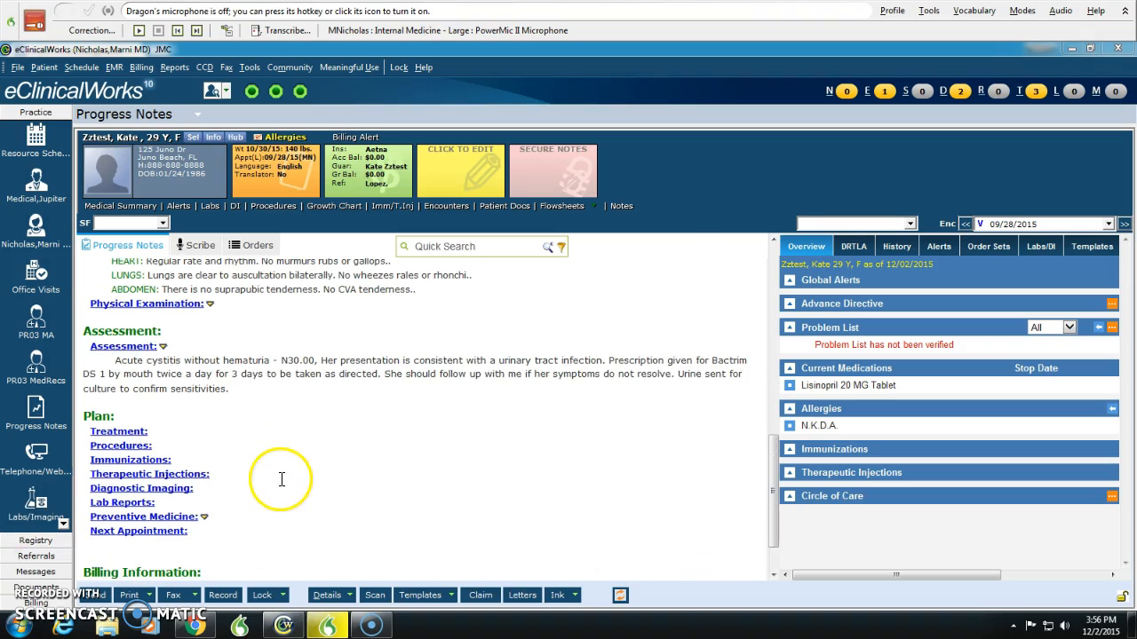
scroll(437, 478, "down", 2)
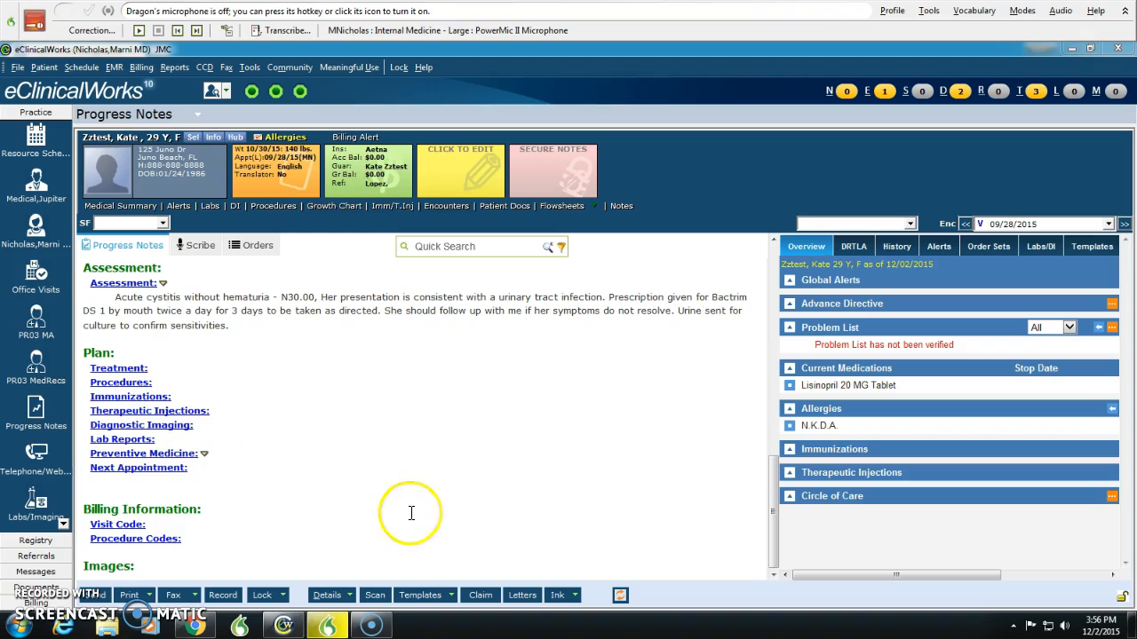
scroll(430, 539, "up", 5)
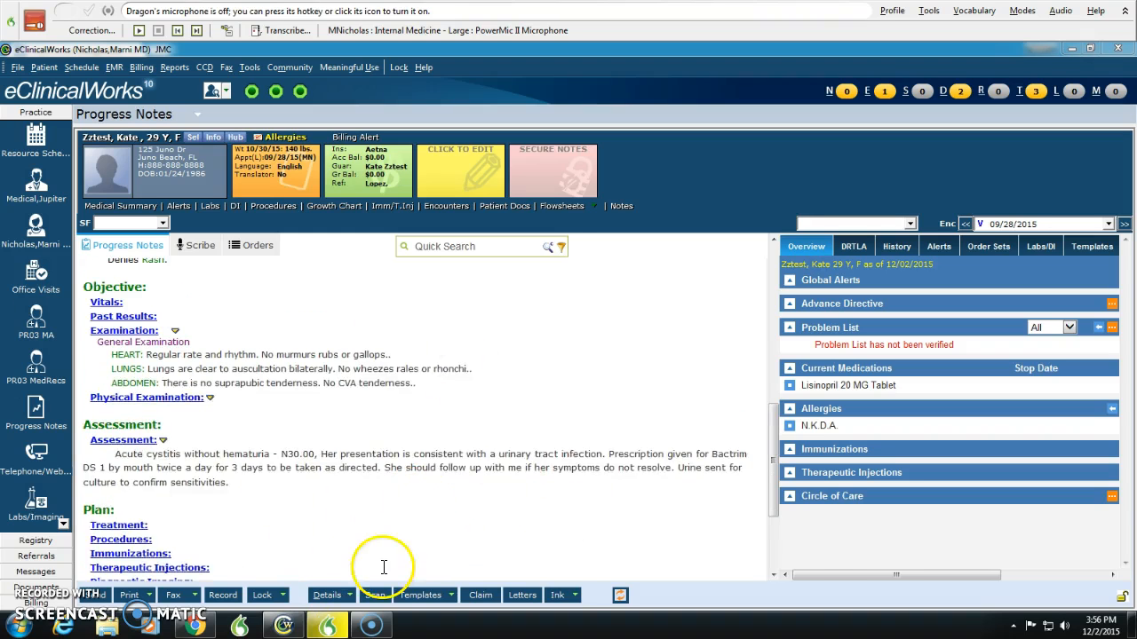
scroll(383, 565, "up", 15)
scroll(380, 551, "down", 20)
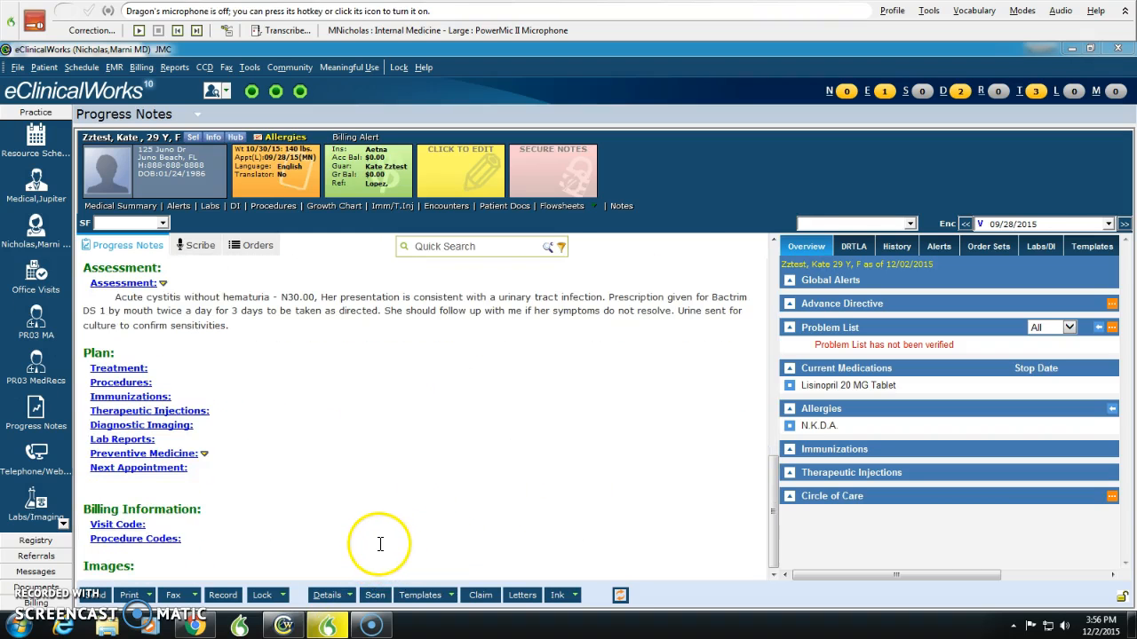
scroll(343, 507, "up", 11)
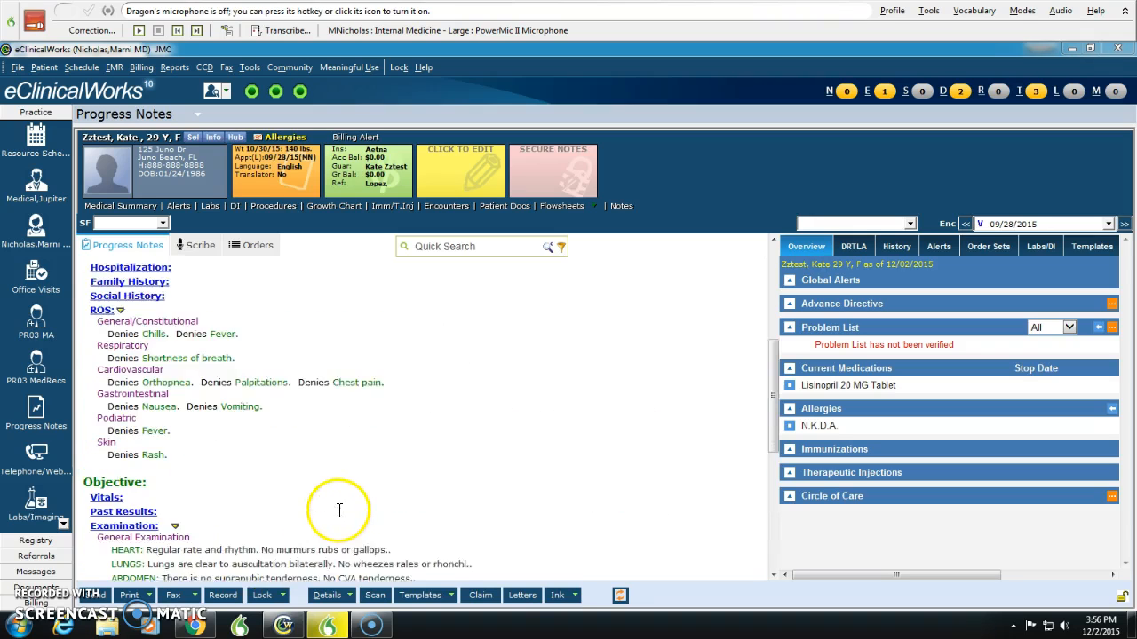